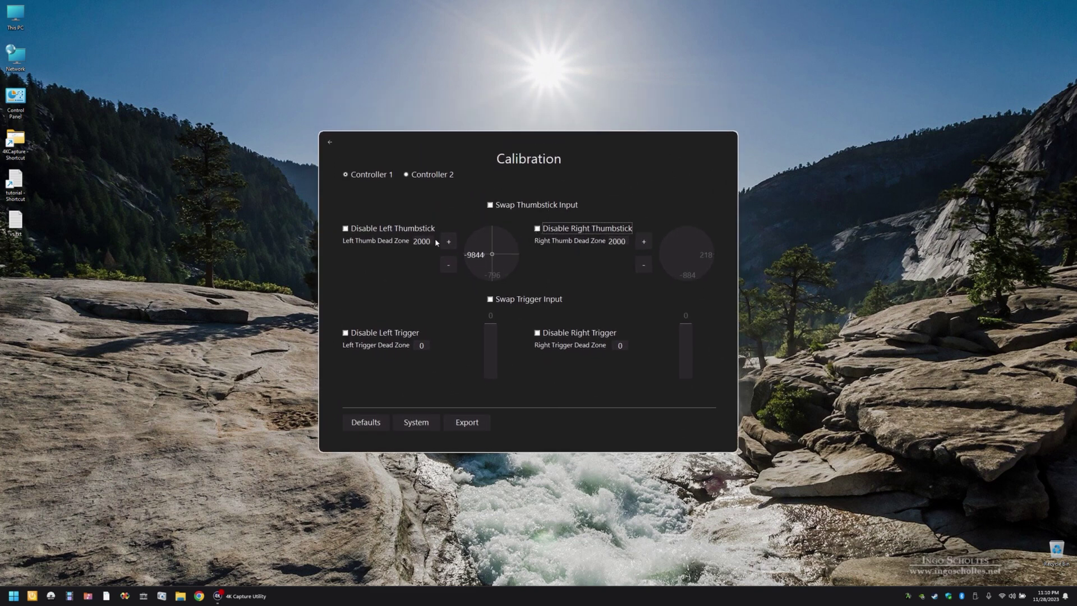
- Try out Controller 1's calibration options, switching Disable Right Trigger on and back off
click(448, 242)
click(519, 303)
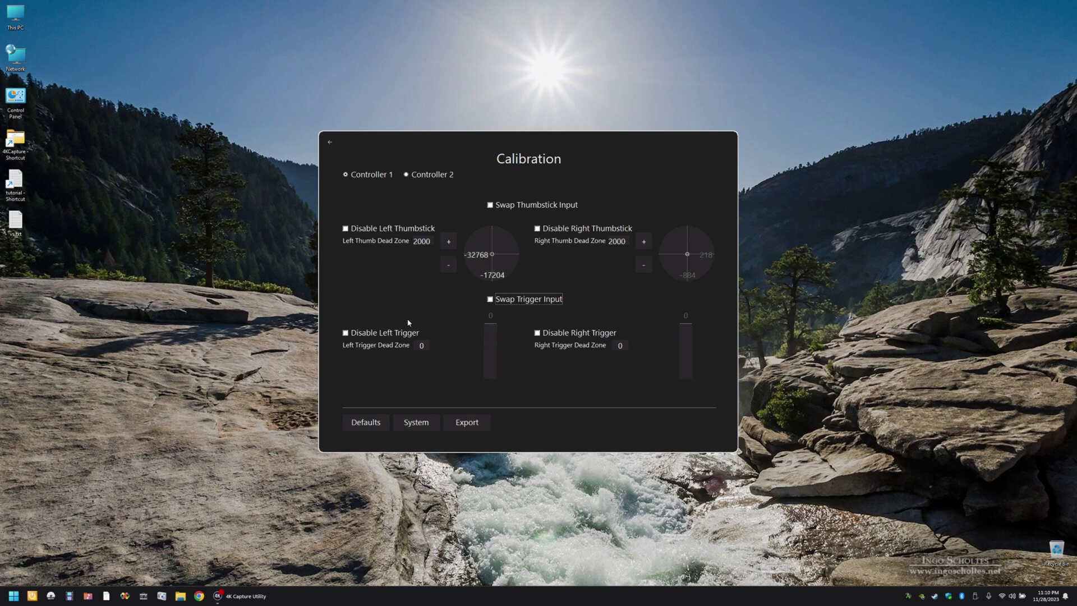
click(383, 335)
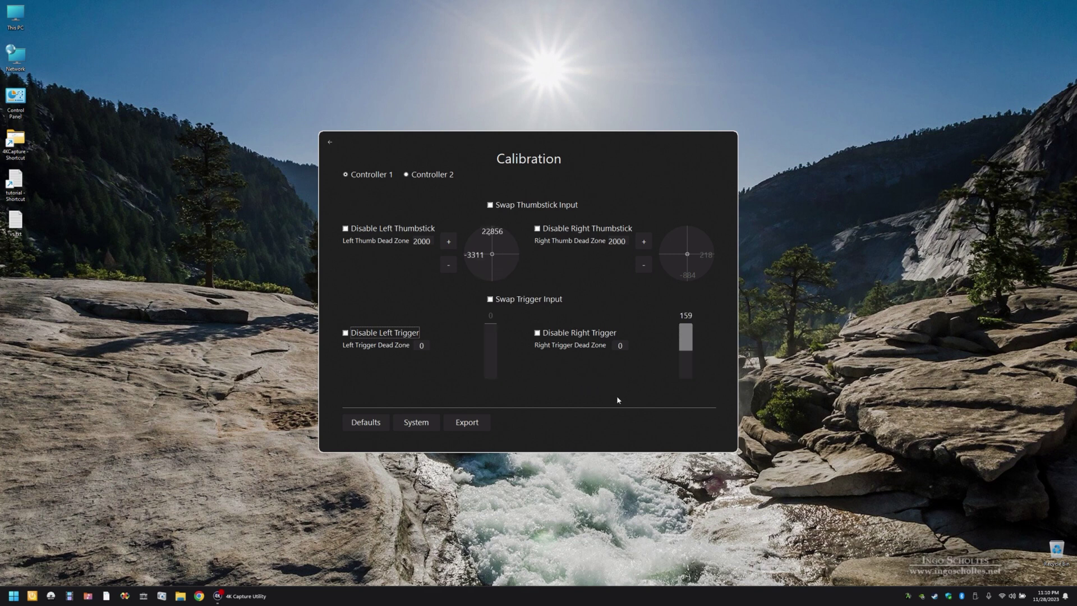
click(553, 336)
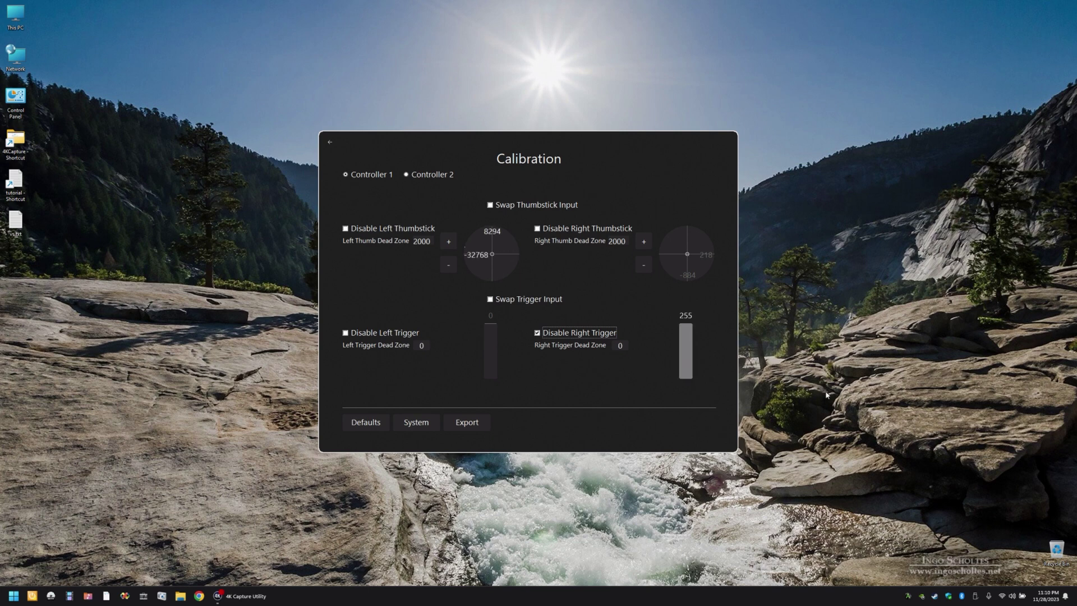
click(559, 334)
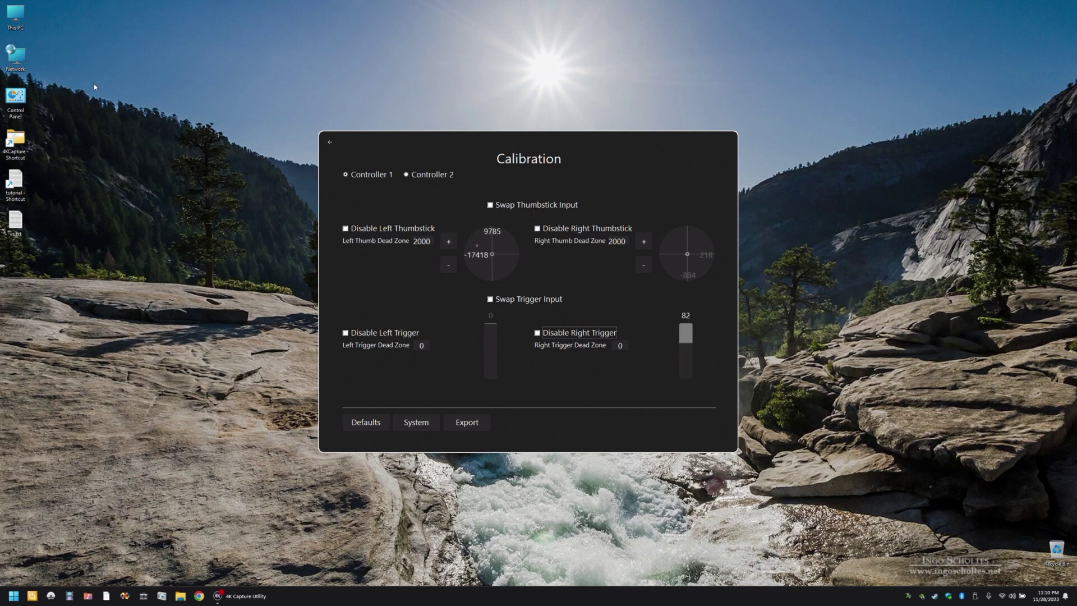
- Open the This PC window from the desktop and close it again
double_click(27, 32)
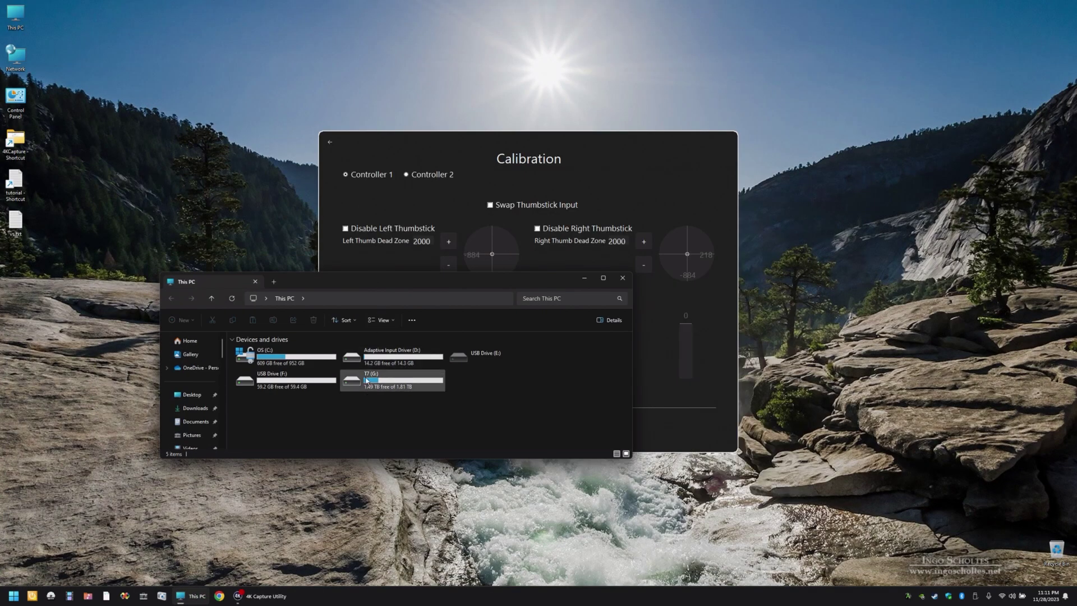
key(alt+F4)
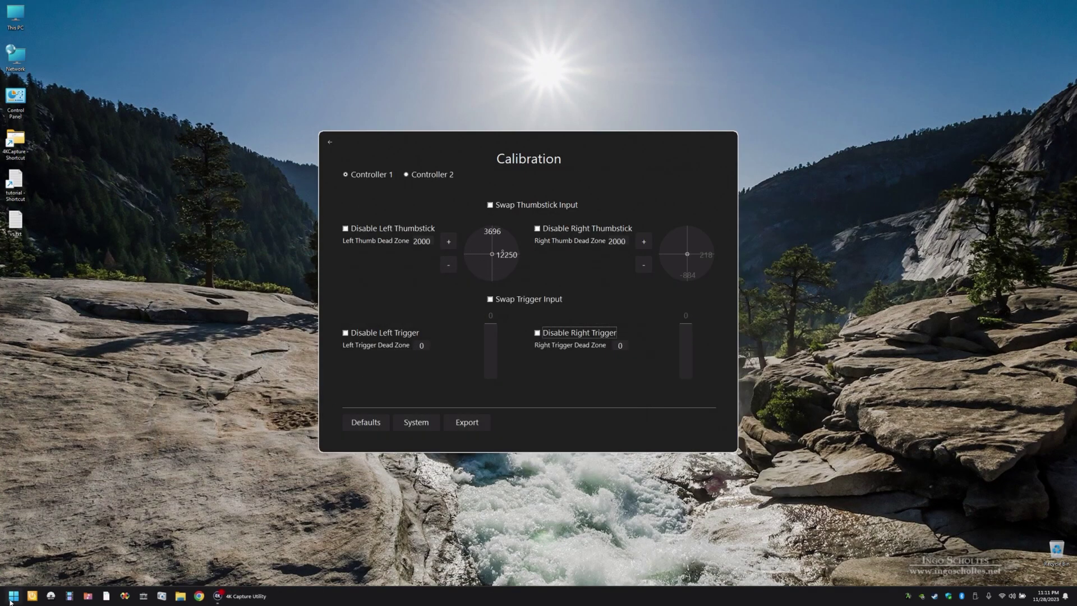
- Open Calculator and move it beside the Calibration window
key(super)
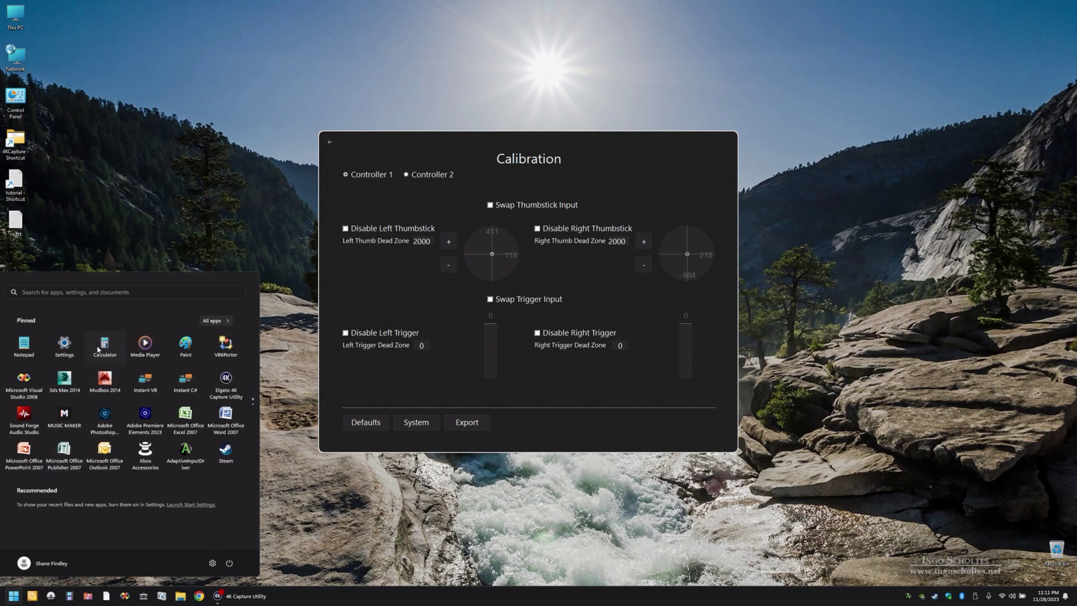
click(104, 343)
drag(608, 209, 103, 135)
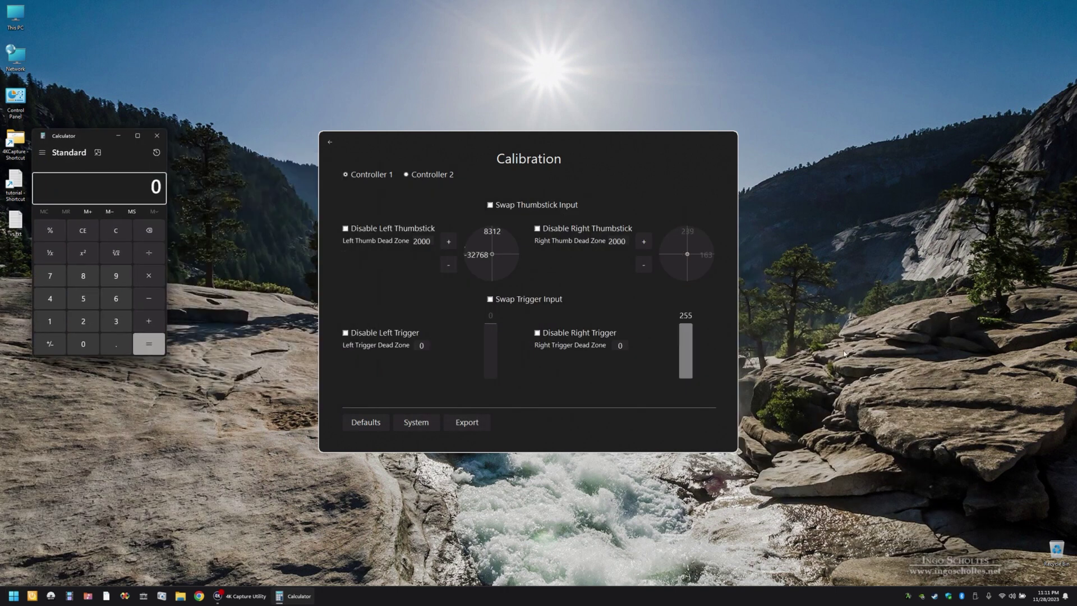
- Open the vs.txt file from the desktop and place an enlarged Calculator over it
drag(526, 361, 519, 362)
double_click(16, 220)
drag(281, 295, 493, 317)
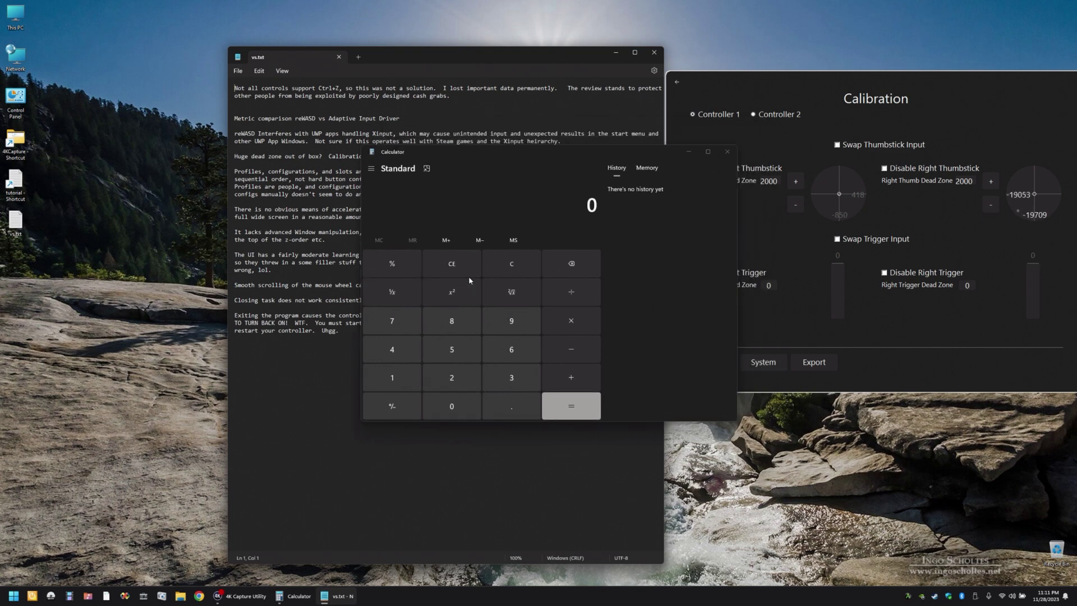
- Calculate 852 × 6 in Calculator and close Calculator
click(396, 336)
click(396, 367)
click(399, 385)
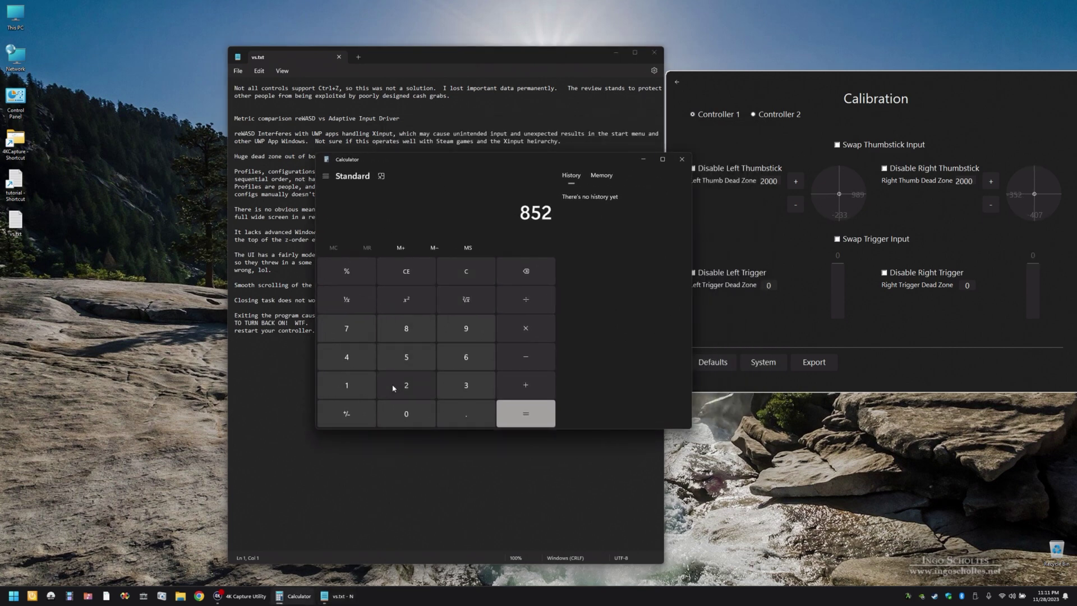
click(524, 327)
click(490, 353)
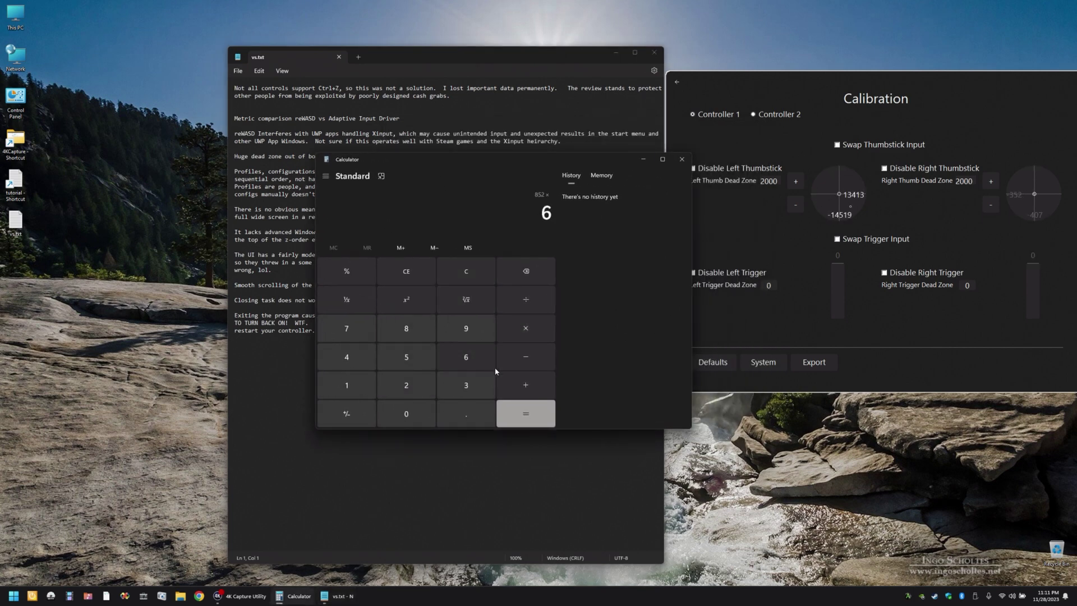
click(508, 407)
key(alt+F4)
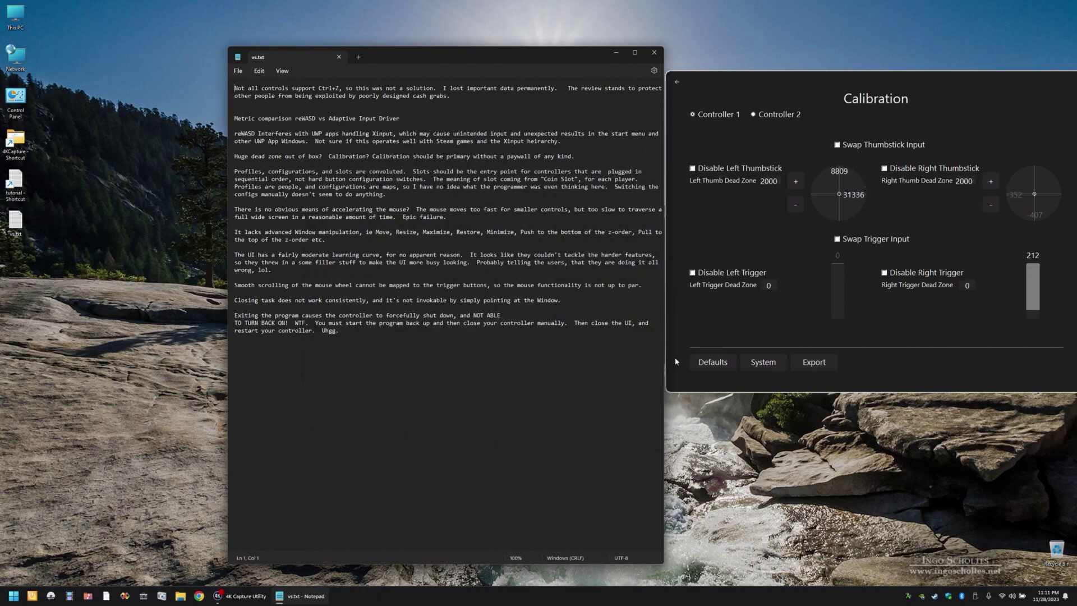
- Set Controller 1's pointer speed to 7 in the Velocity settings, leave the page and reopen it
click(676, 83)
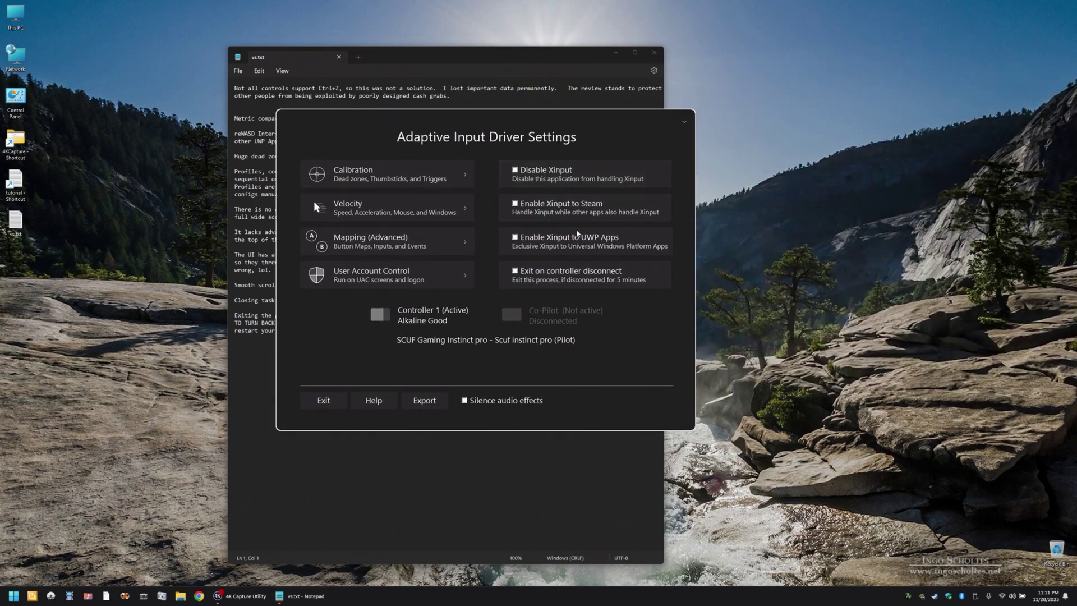
click(372, 216)
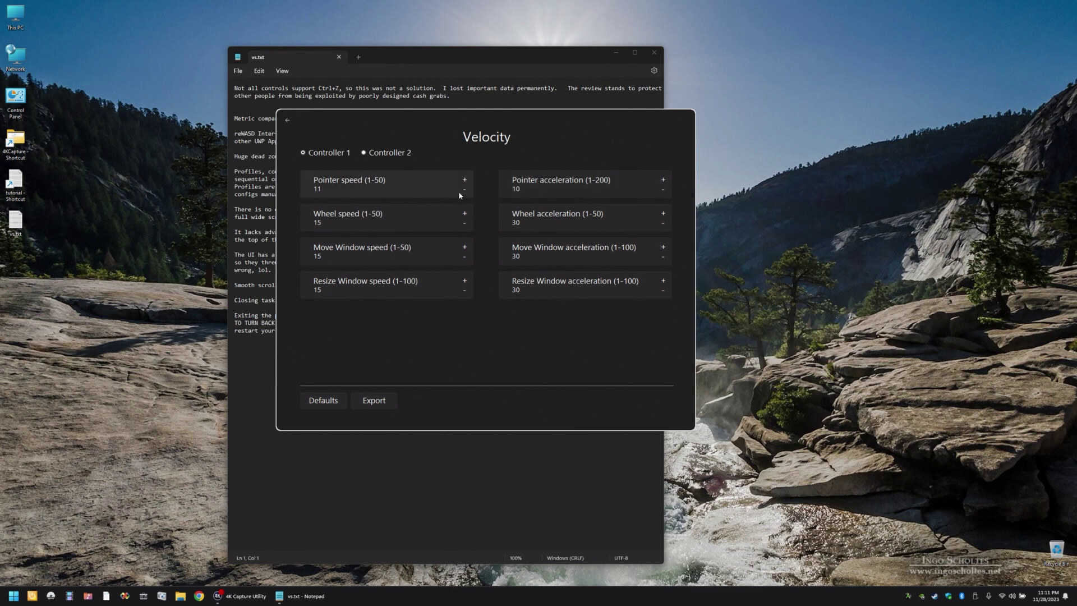
double_click(335, 190)
text(1)
click(288, 119)
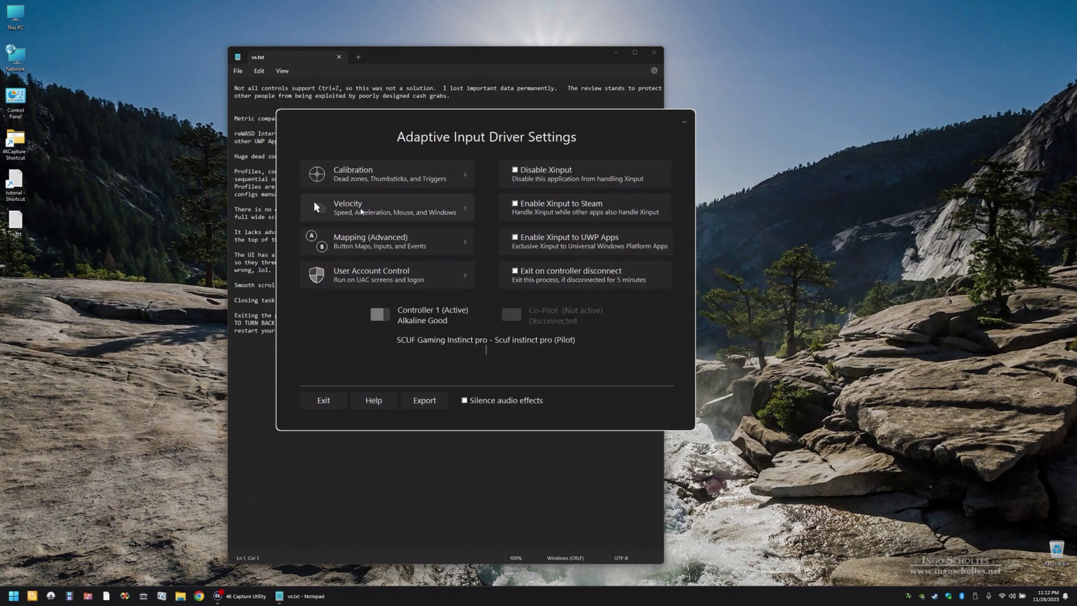
click(360, 213)
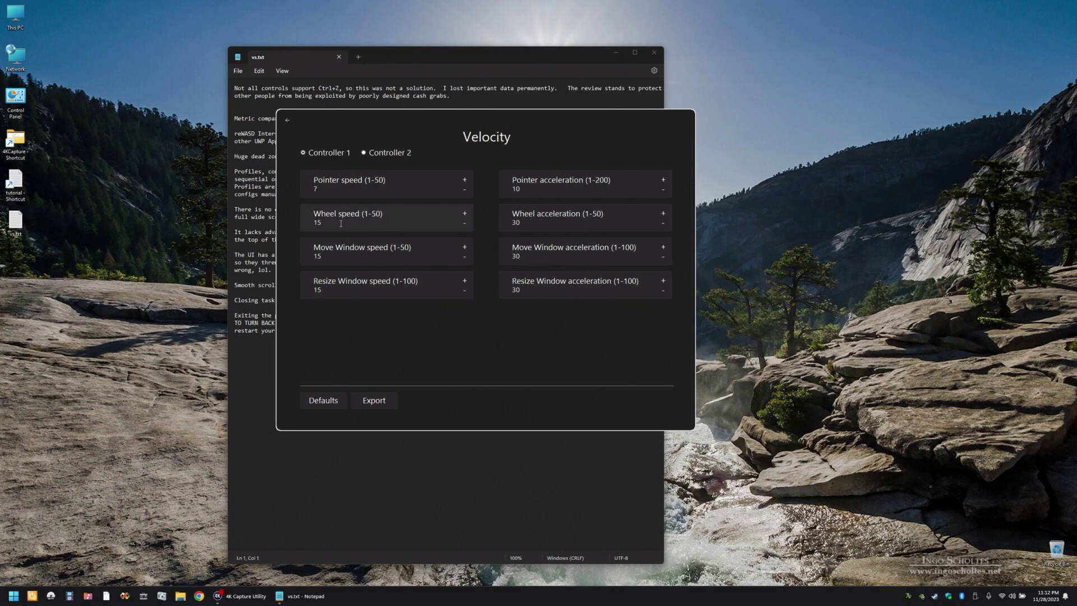
- Shrink the vs.txt window, try scrolling its text, and place it beside the Velocity settings
click(250, 266)
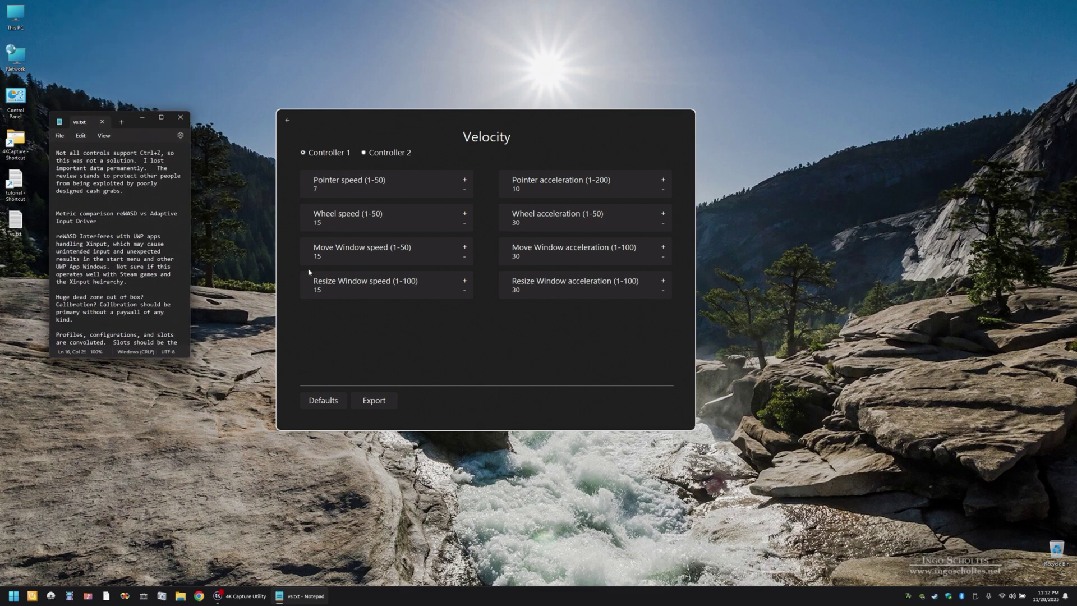
click(154, 243)
scroll(154, 243, down, 10)
scroll(155, 243, up, 6)
scroll(154, 245, down, 6)
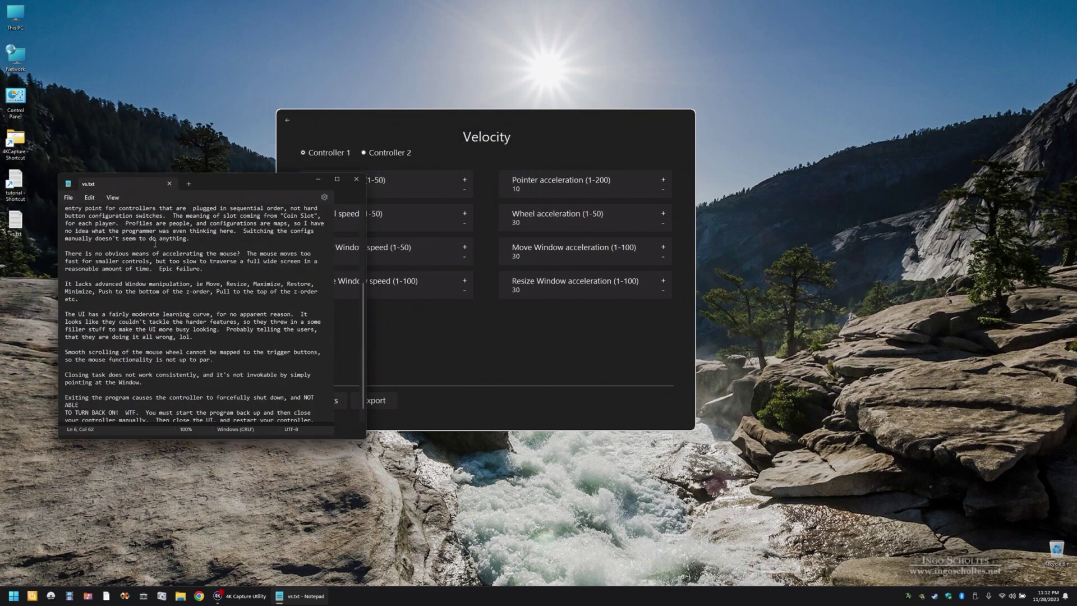
scroll(154, 244, up, 6)
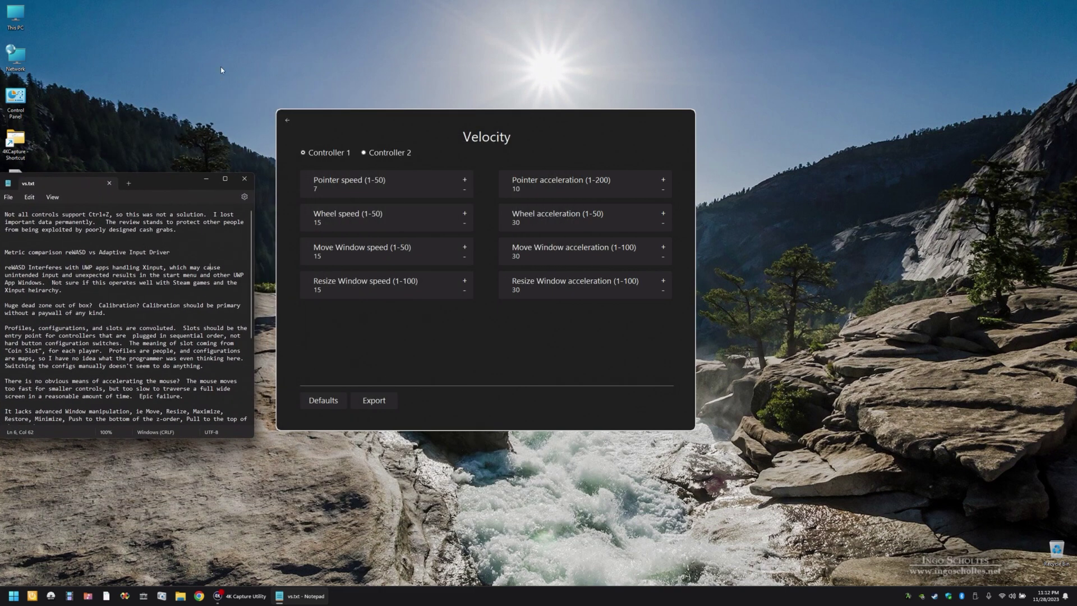
- Open Controller 1's Default button map and select Hold Menu as the Menu (Start) button's input event
click(290, 120)
click(359, 250)
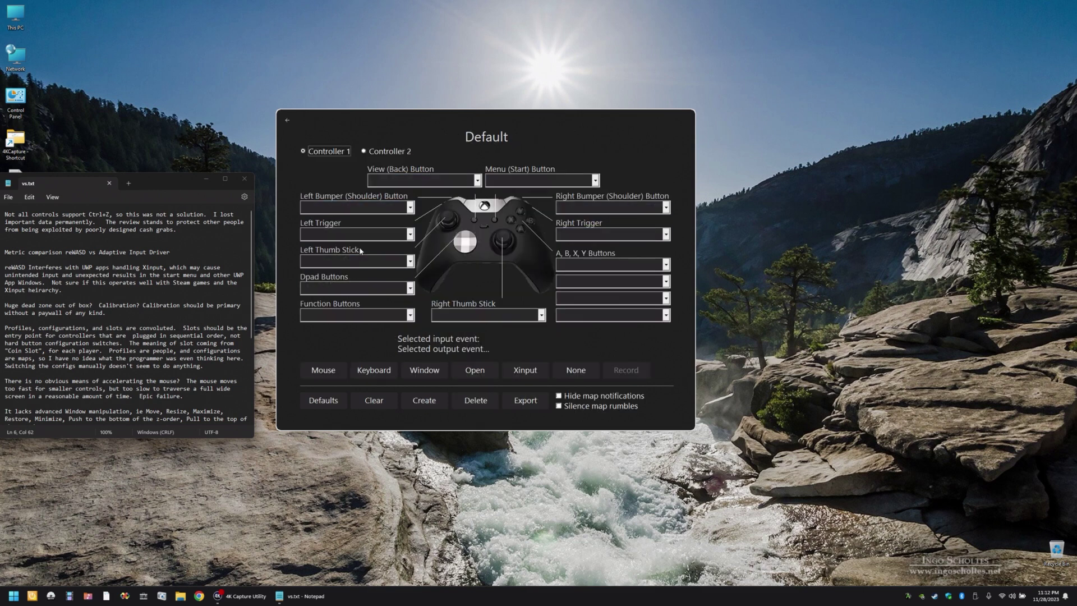
click(532, 181)
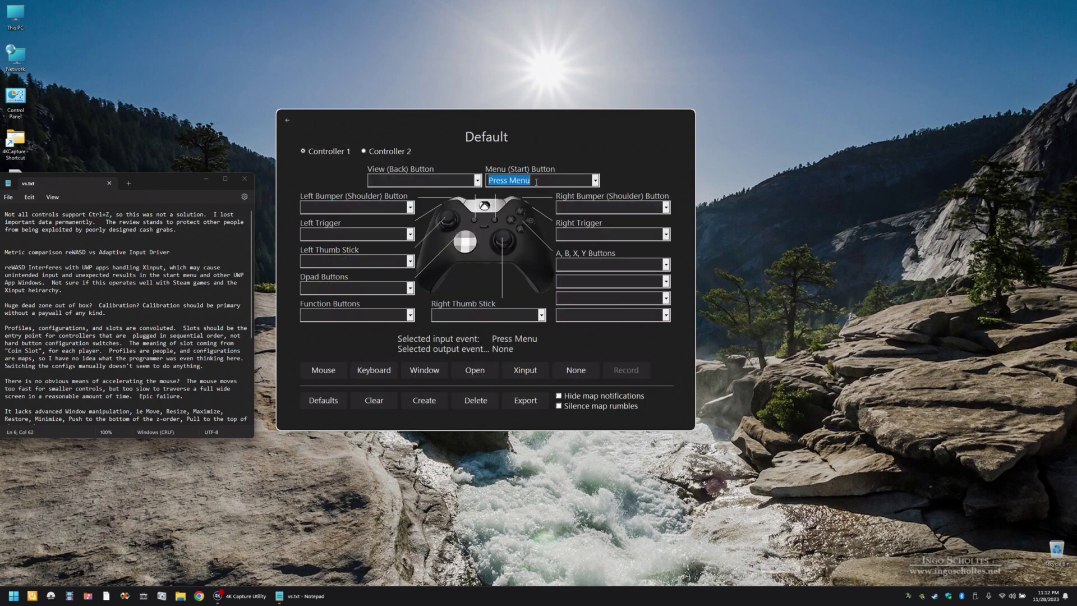
scroll(536, 181, down, 3)
- Examine the Mouse, Keyboard, Window, Open and Xinput output options available for Hold Menu without applying any
click(321, 373)
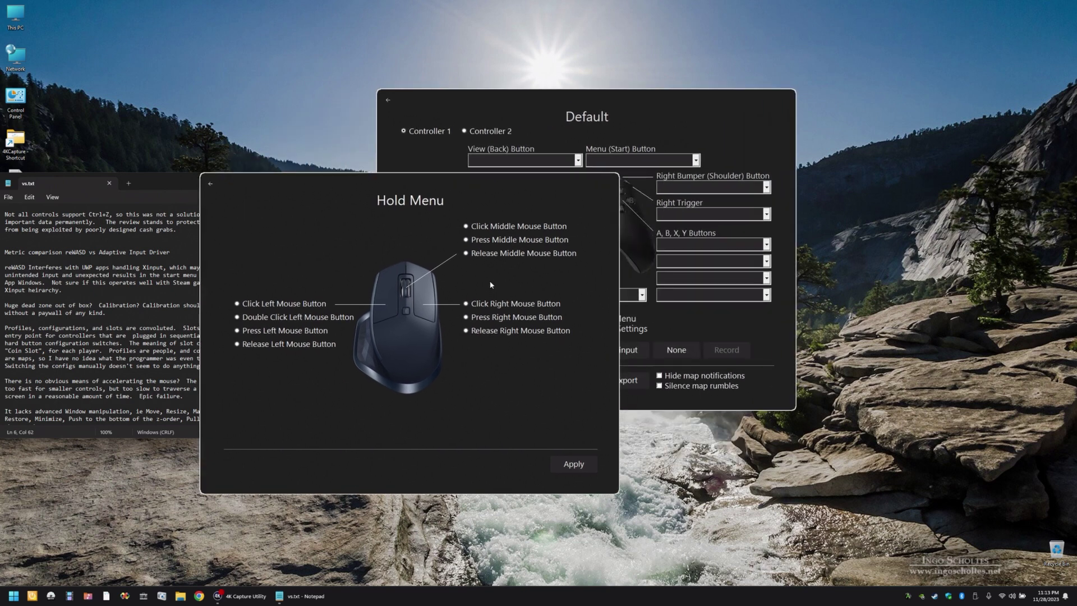
click(211, 184)
click(475, 349)
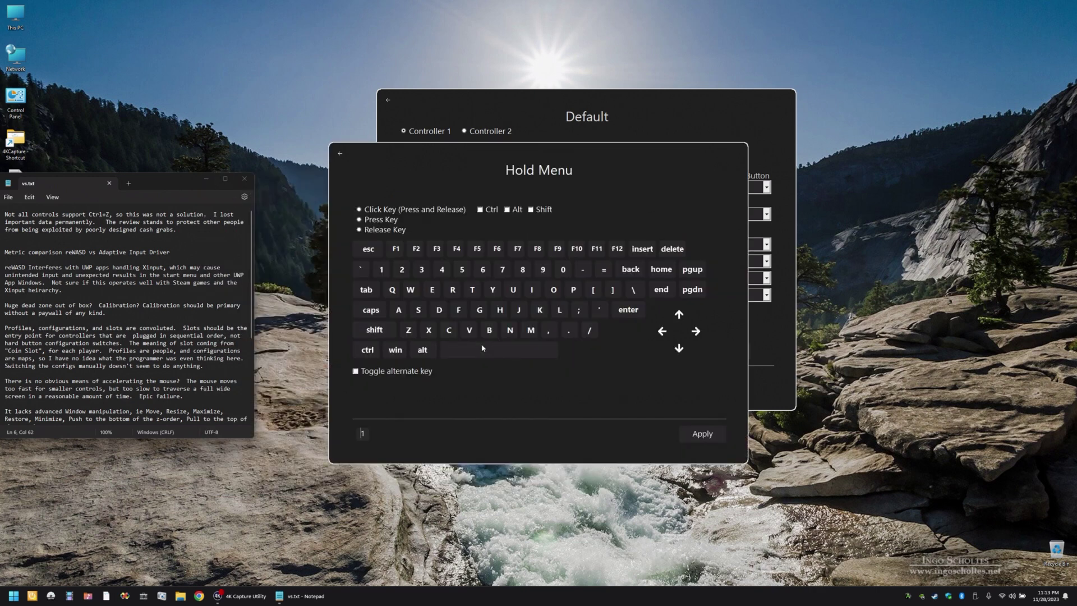
click(340, 155)
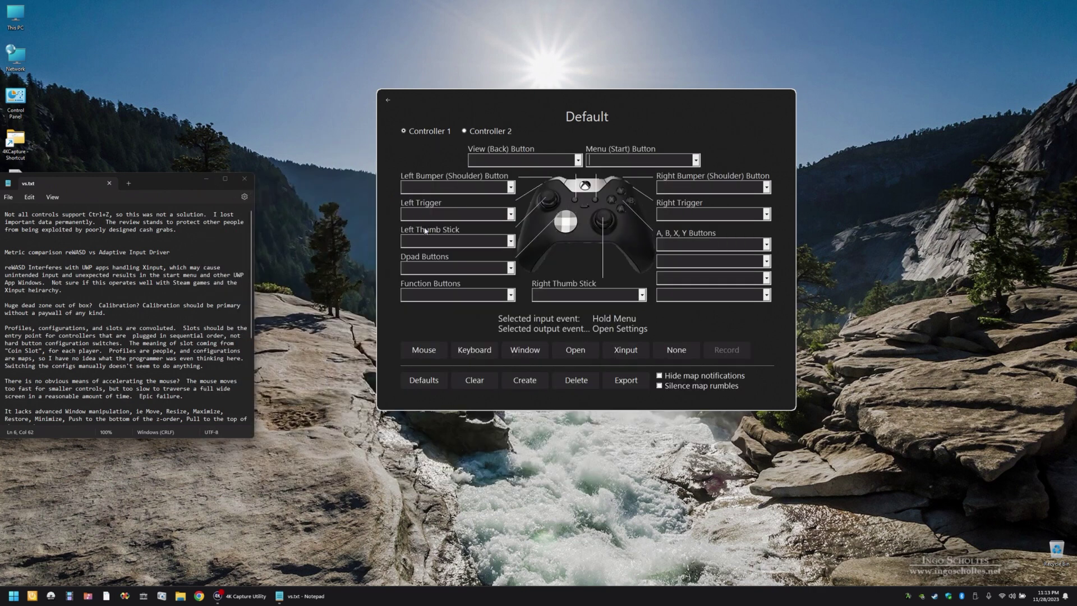
click(521, 355)
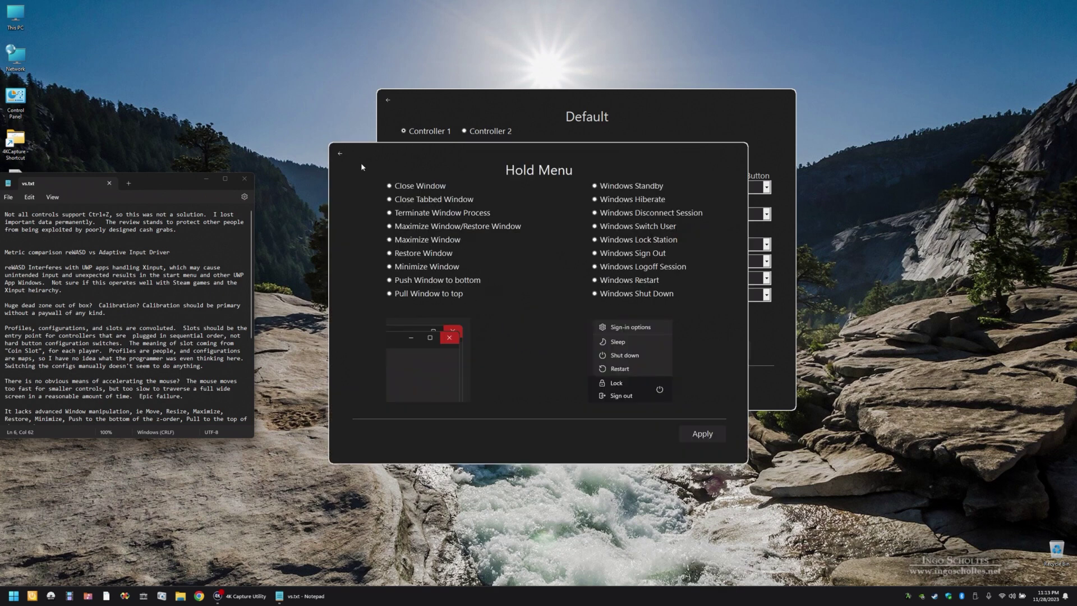
click(340, 155)
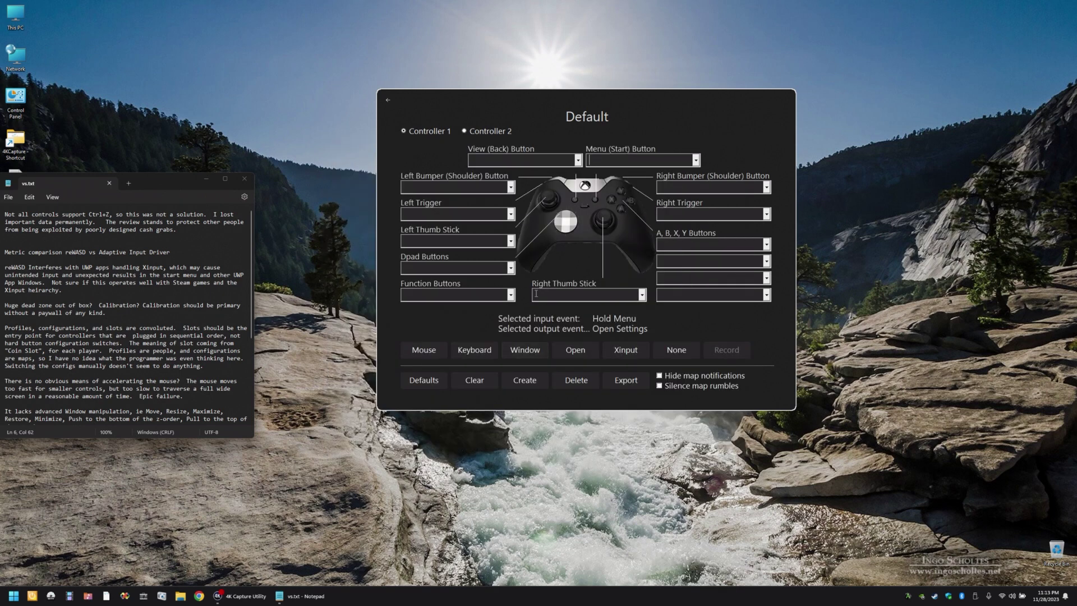
click(587, 348)
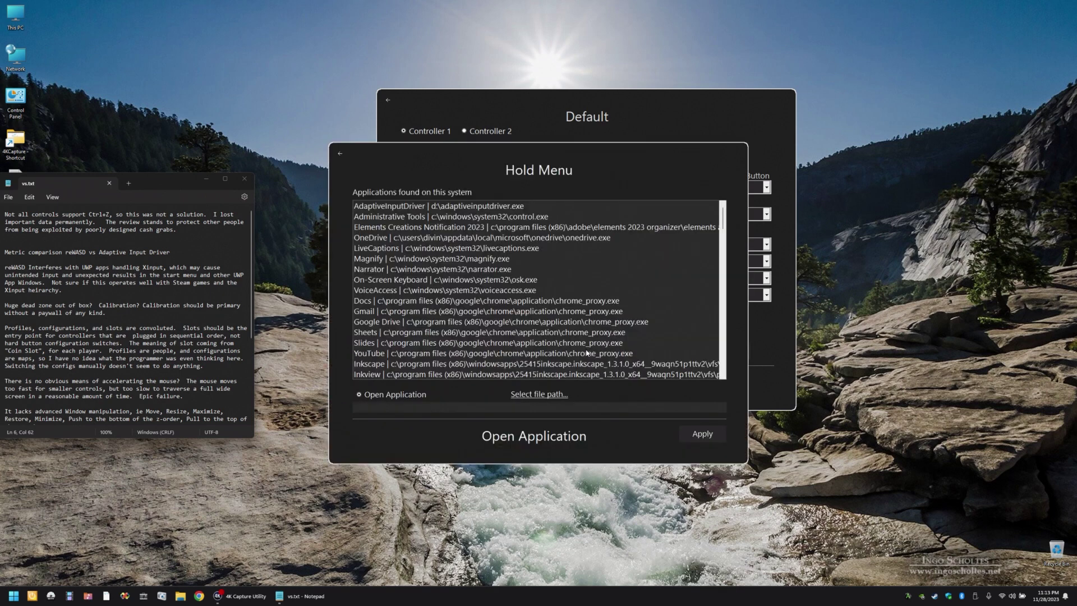
click(345, 161)
click(616, 353)
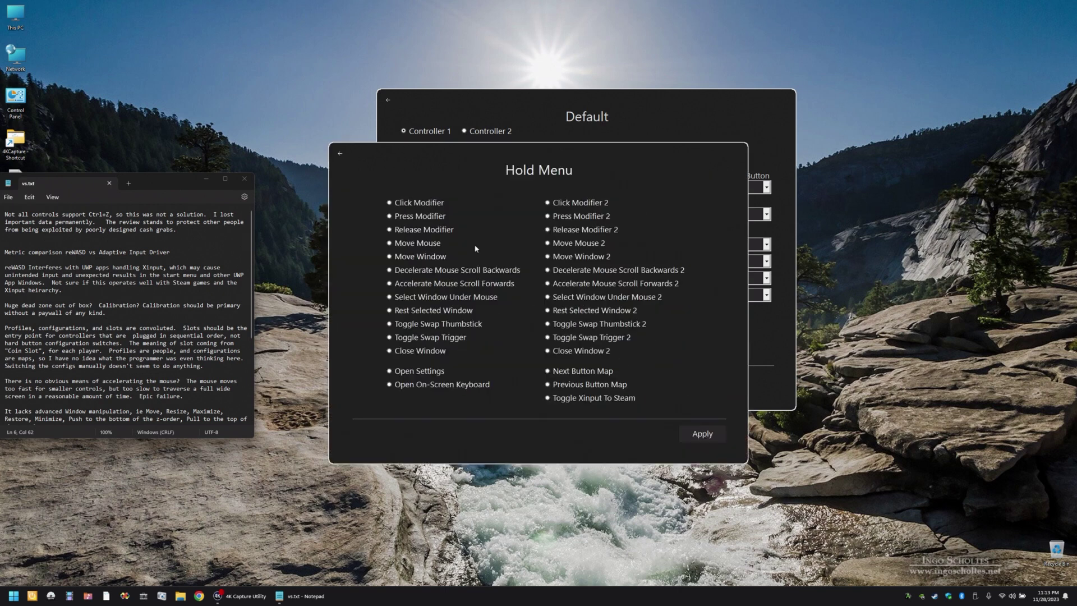
click(339, 154)
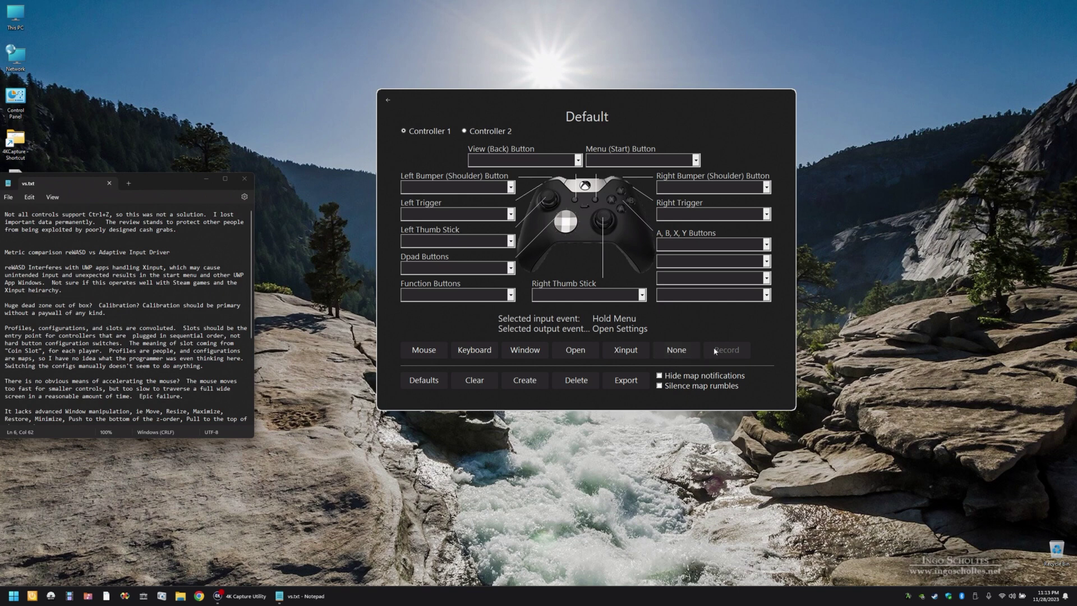
- Request reverting the Default map to its defaults and clearing it for Controller 1, declining both
click(438, 385)
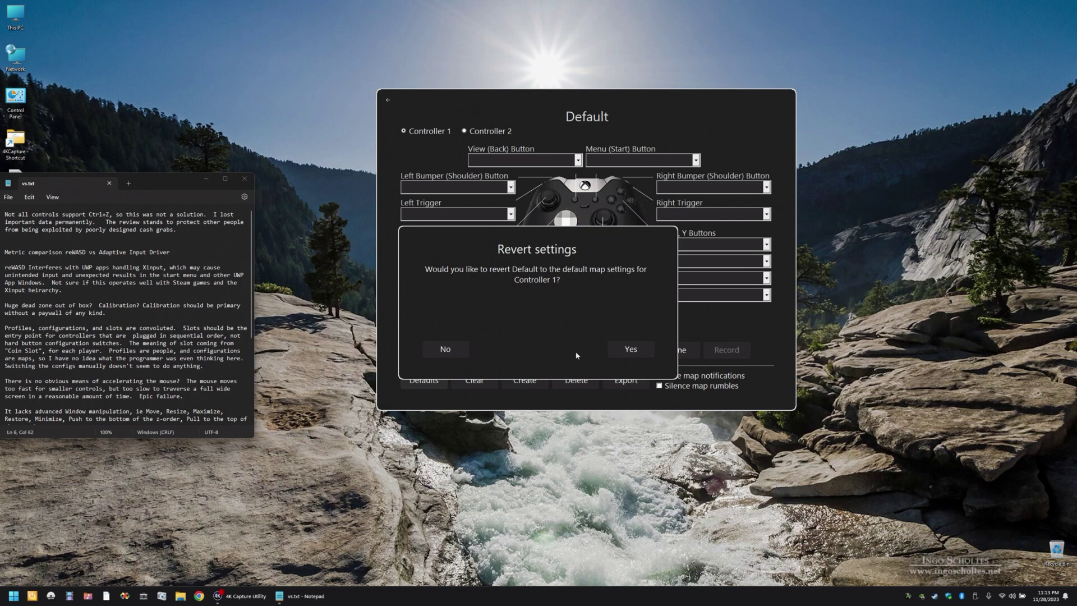
click(437, 349)
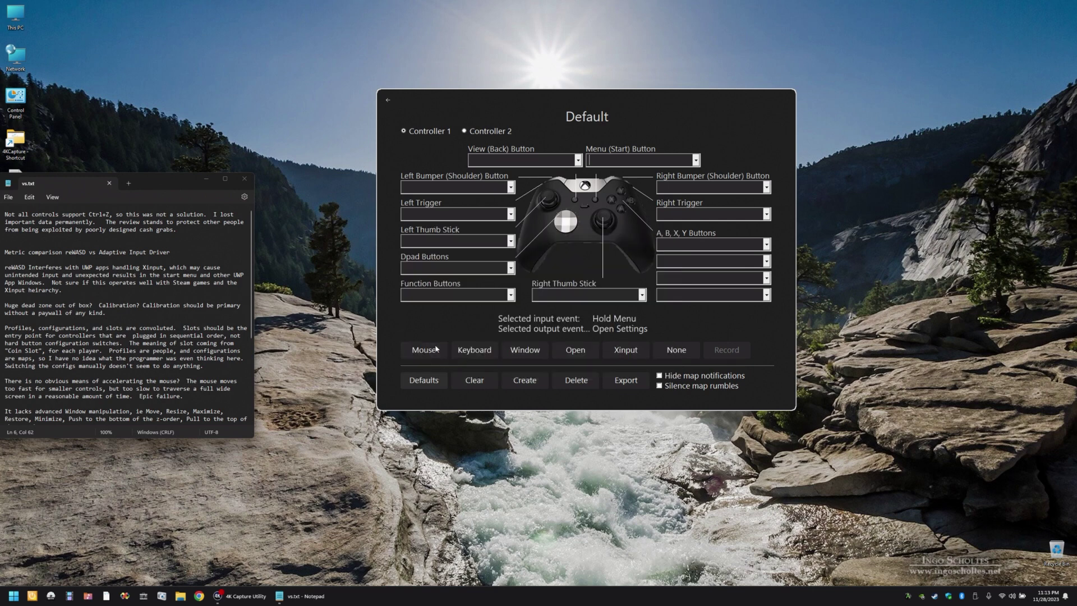
click(482, 384)
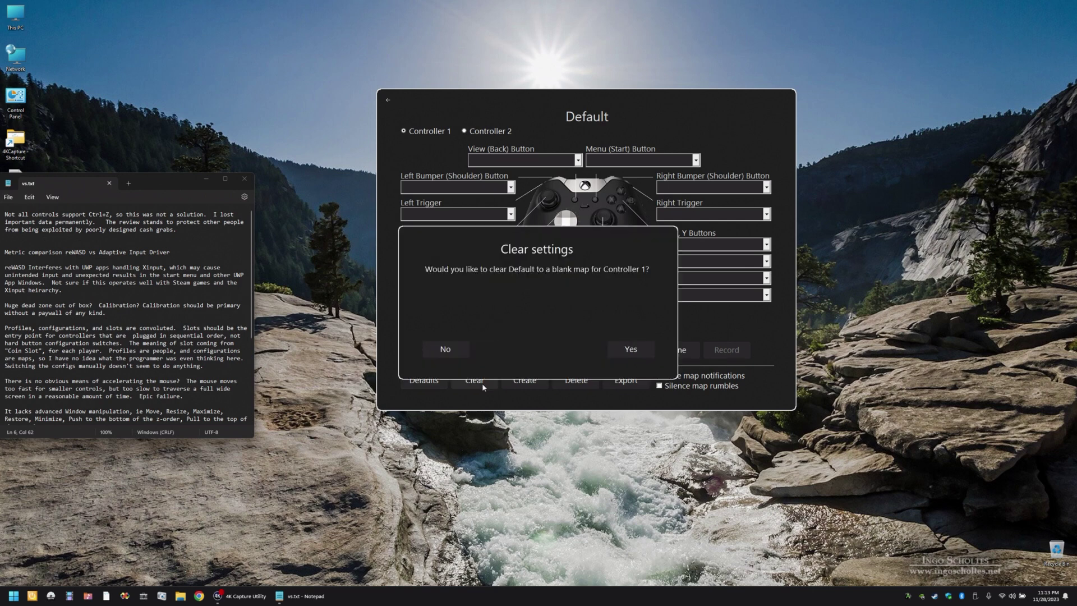
click(448, 354)
- Create a new Controller 1 button map for Calculator from the recently used processes and windows
click(517, 384)
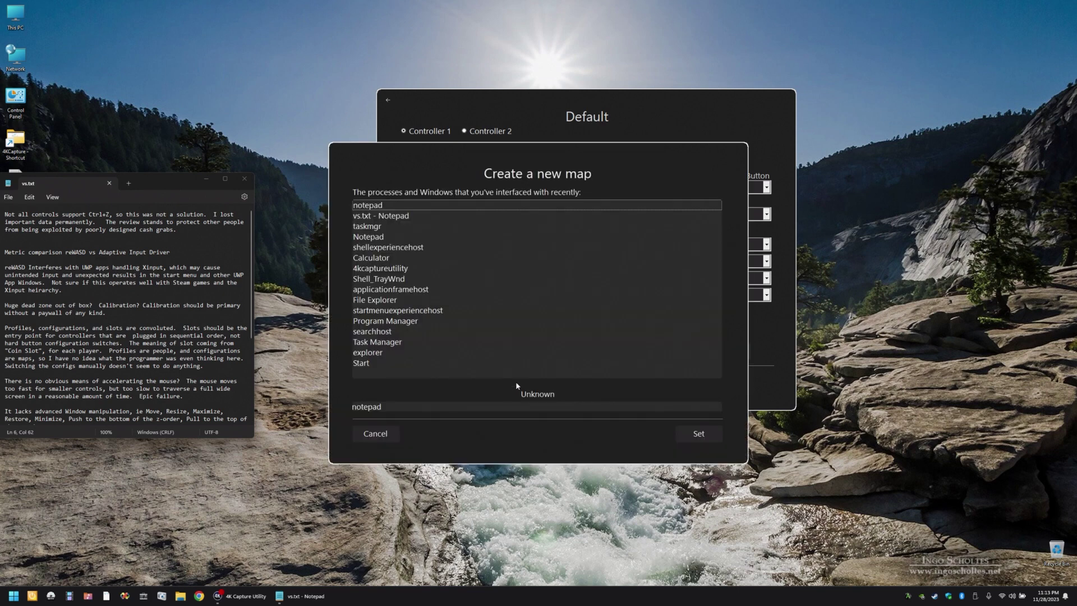
click(379, 260)
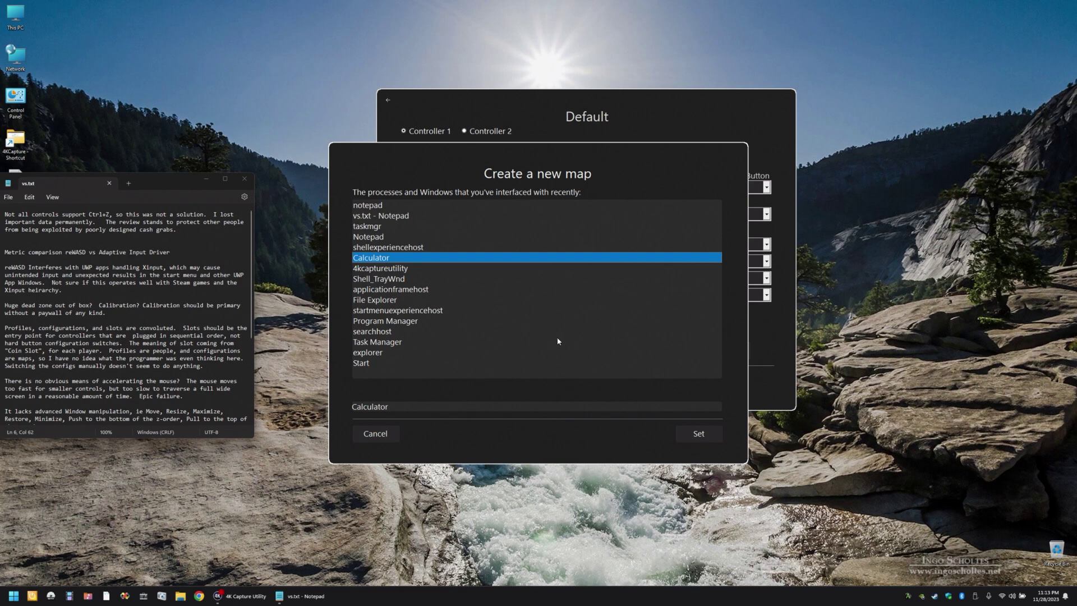
click(689, 433)
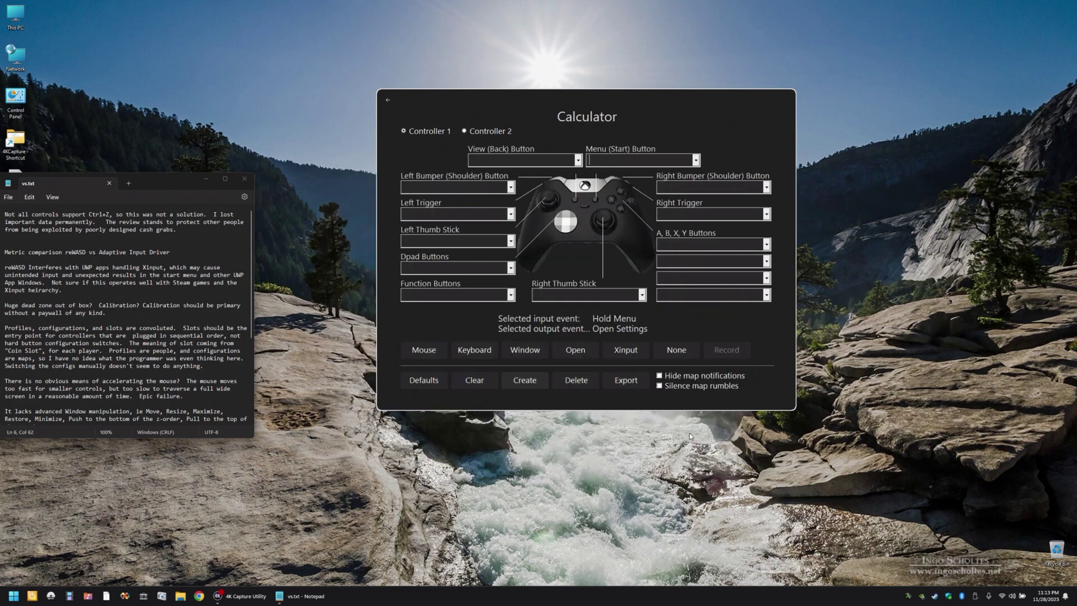
- Launch Calculator and shift focus between it and the vs.txt Notepad window to test automatic button map switching
click(12, 599)
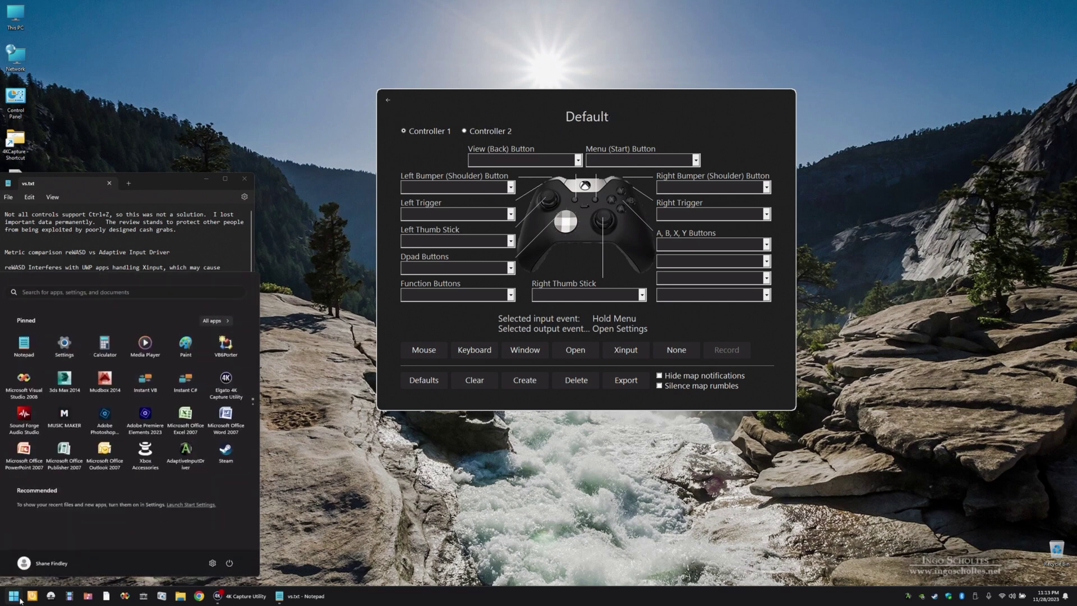
click(105, 343)
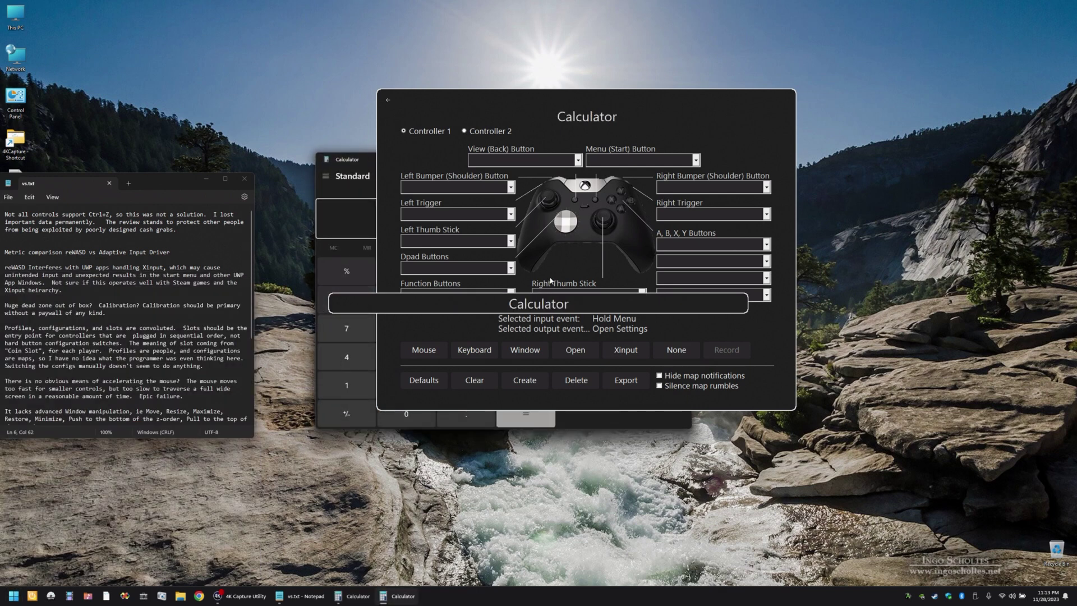
click(189, 288)
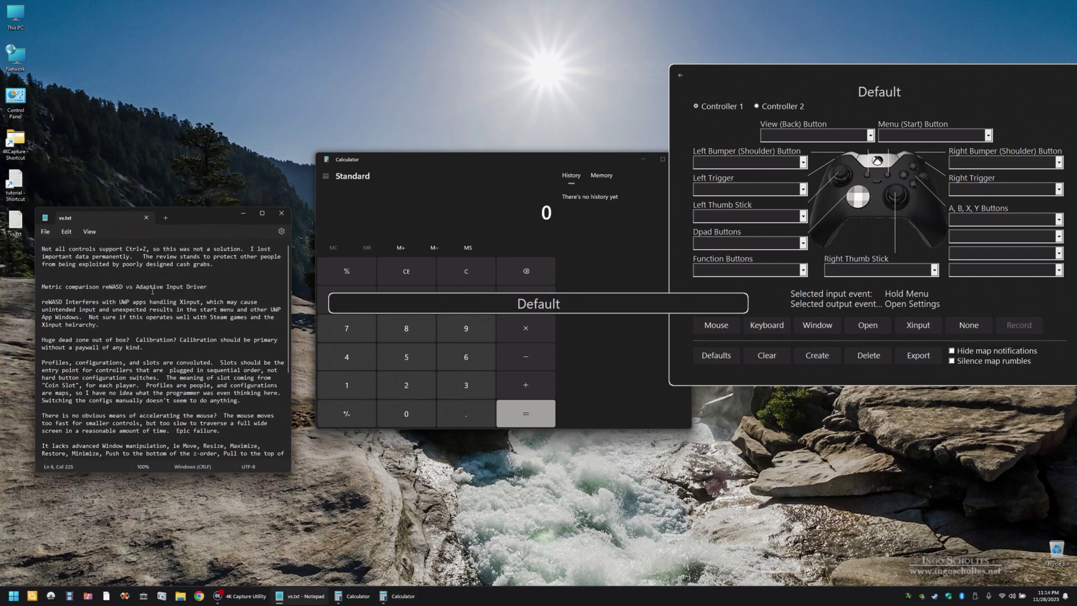
drag(139, 287, 151, 347)
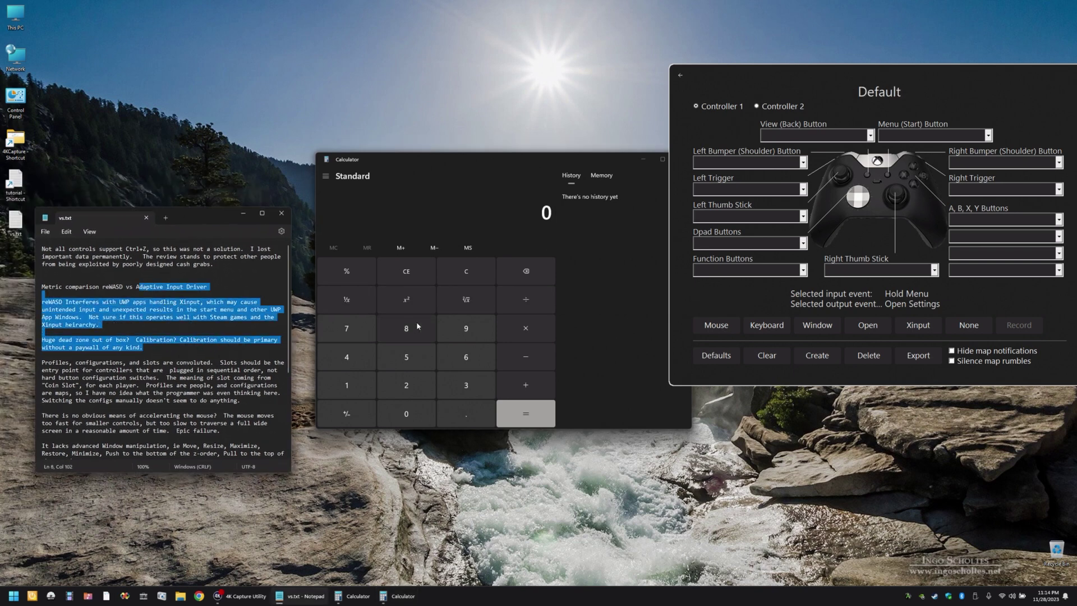
click(577, 318)
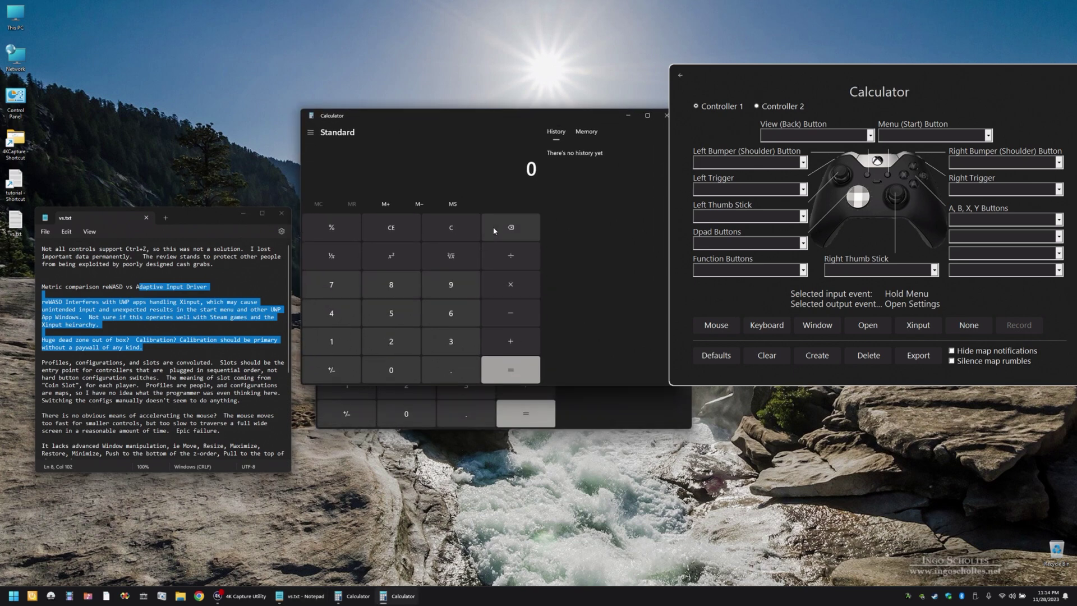
- Close the extra Calculator window and alternate focus between Notepad and the remaining Calculator to check the active map
key(alt+F4)
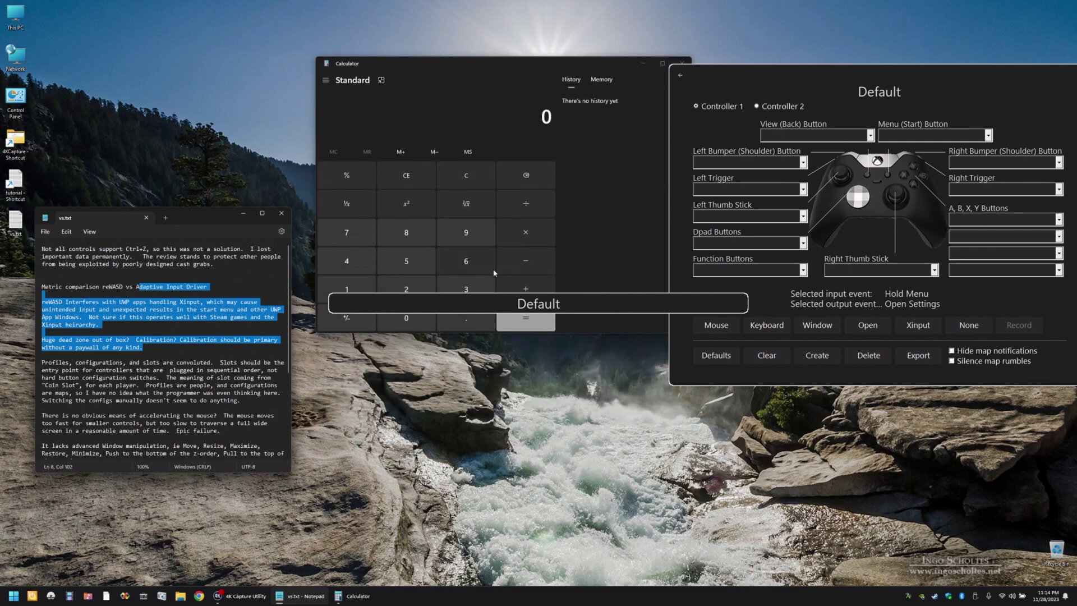
key(alt+Tab)
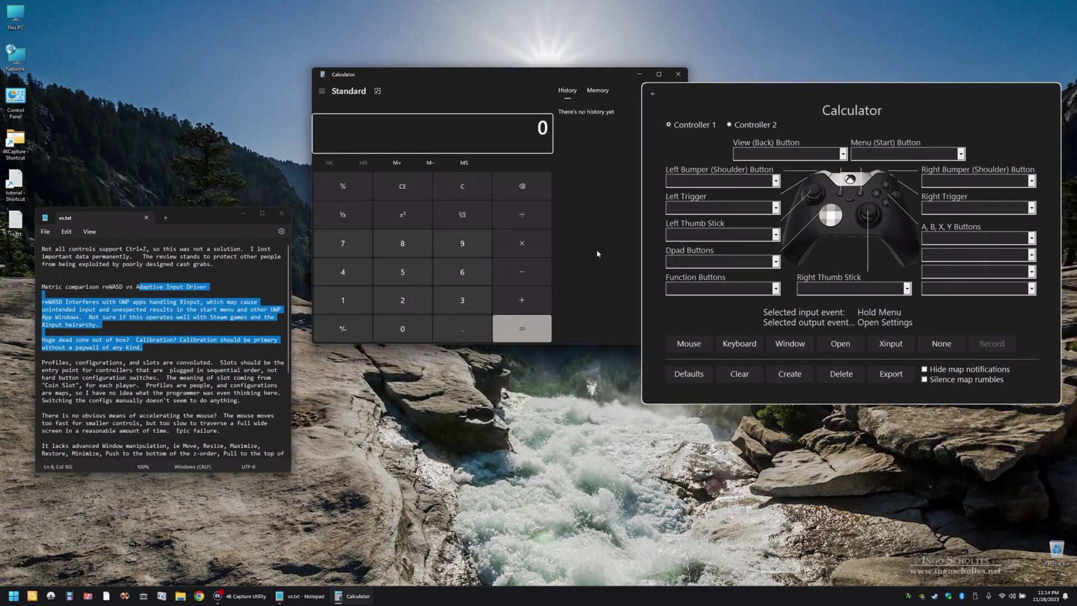
key(alt+Tab)
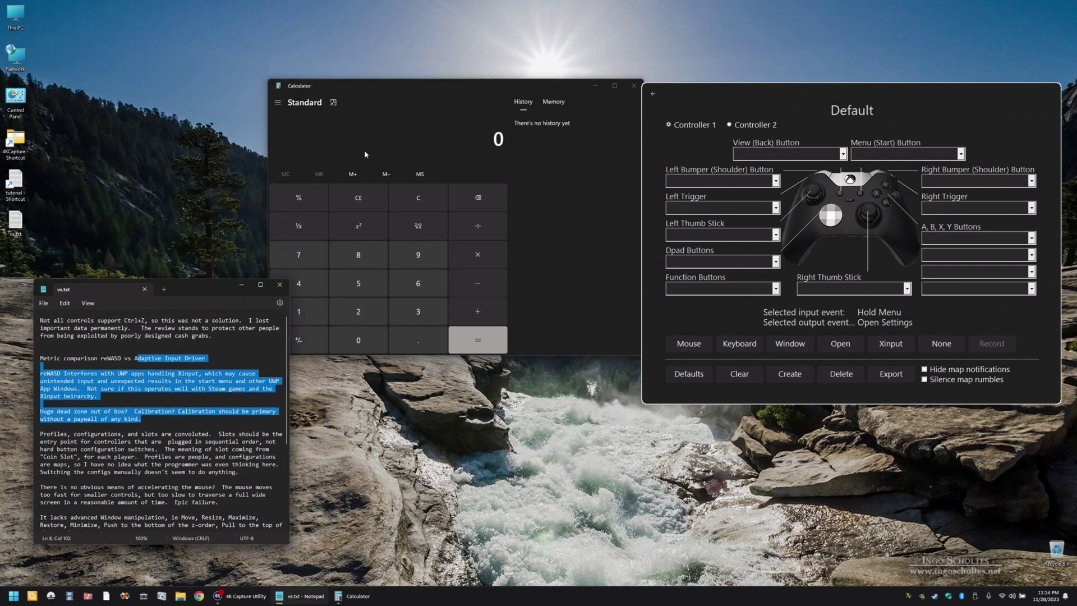
click(383, 151)
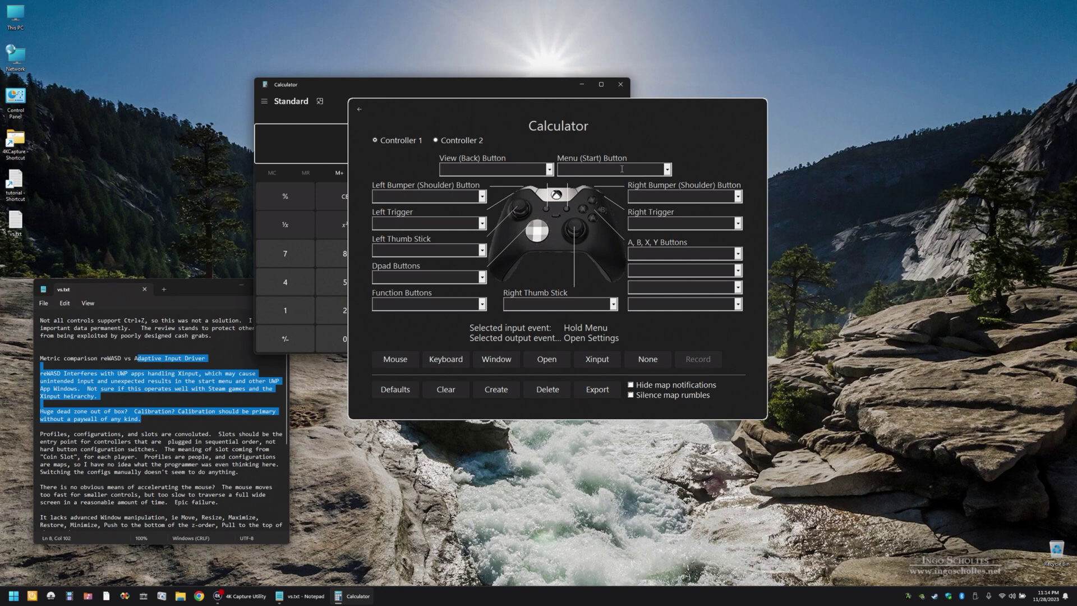
- Move the button map window clear of the Calculator window and close Calculator
key(Down)
drag(484, 268, 675, 235)
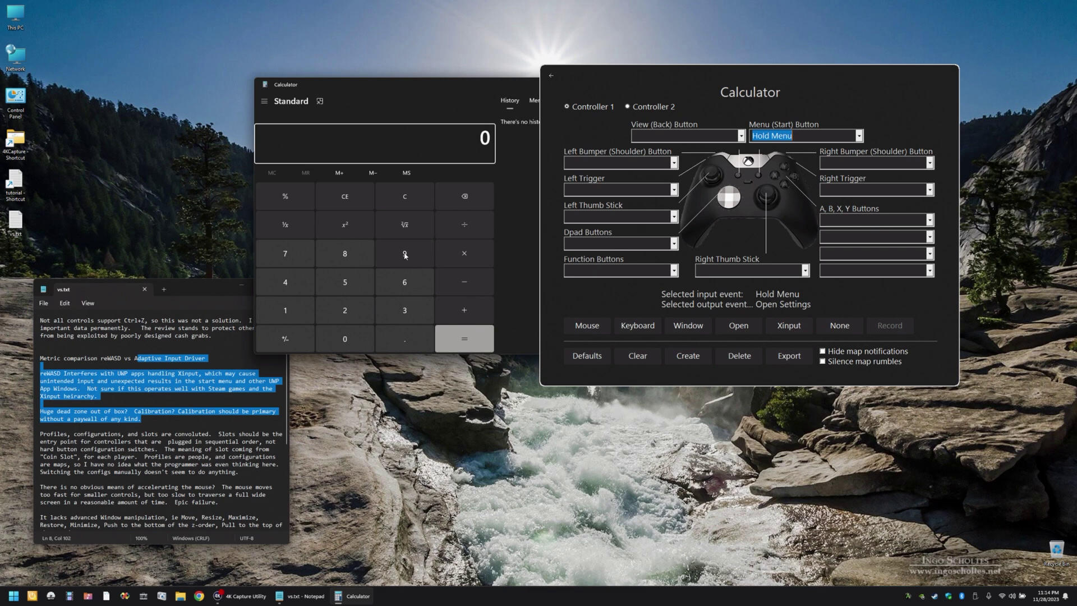
key(alt+F4)
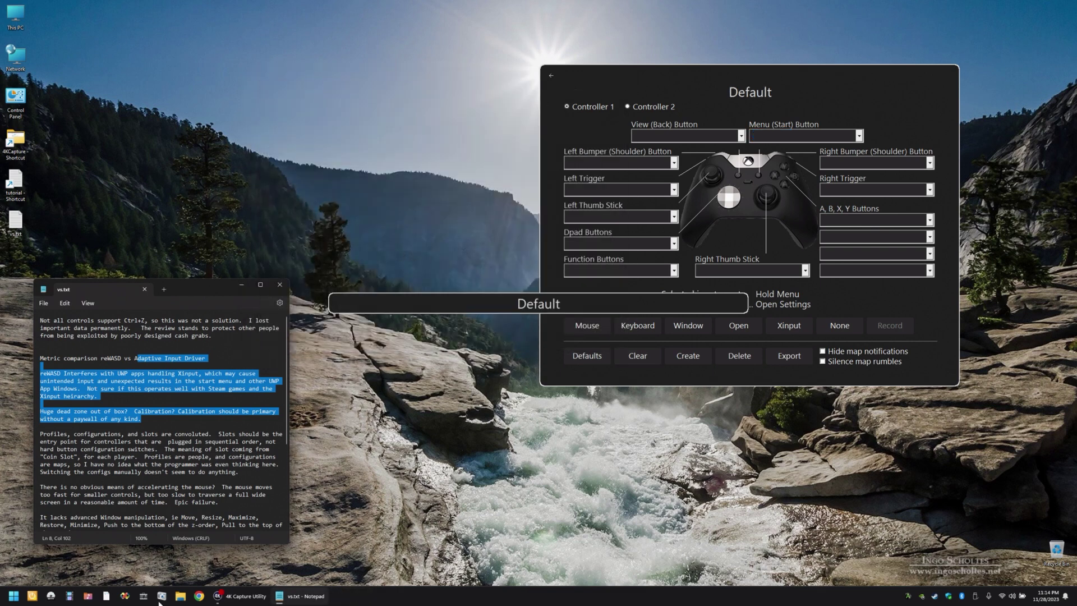
- Bring up the Calculator button map and delete it from Controller 1
click(13, 596)
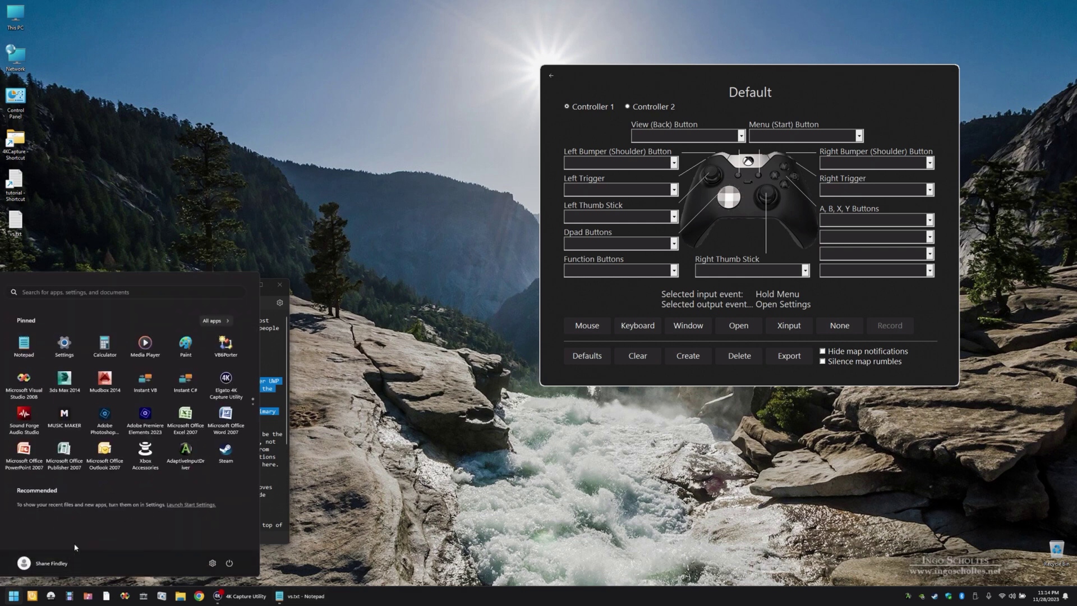
click(545, 474)
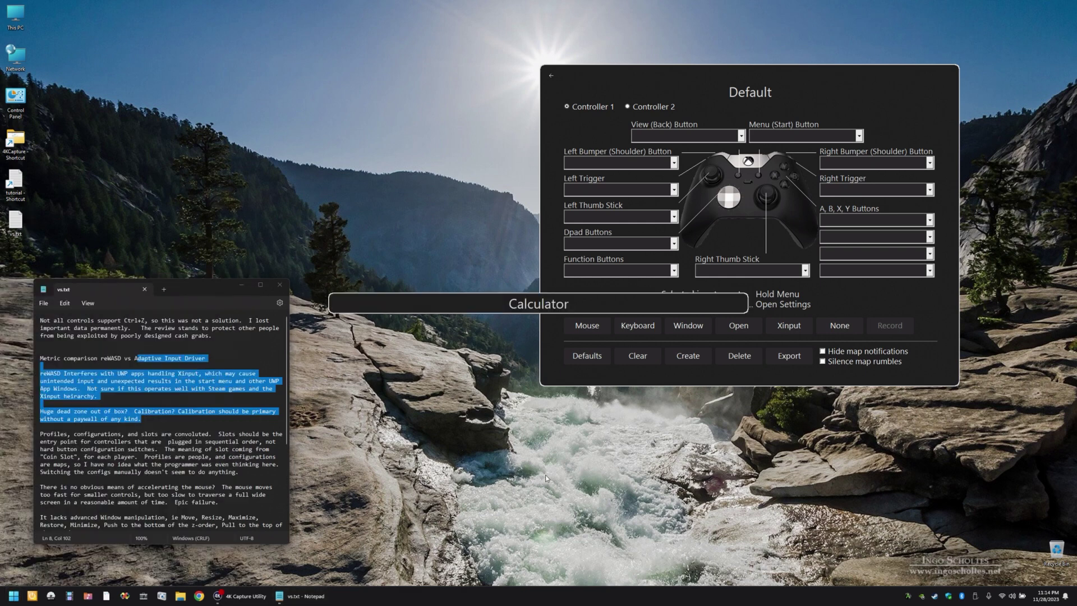
click(739, 355)
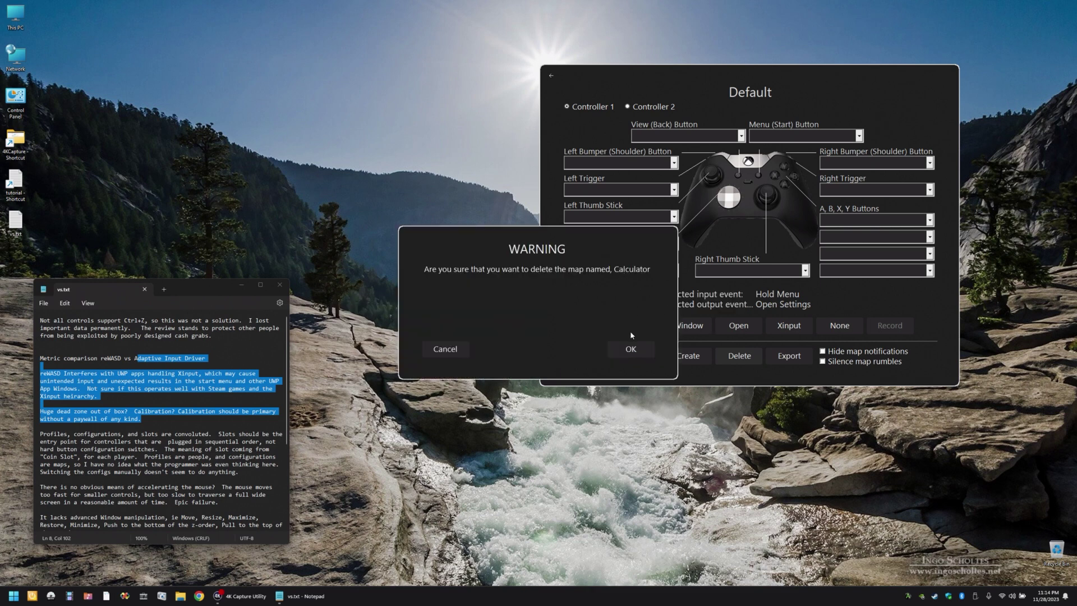
click(630, 350)
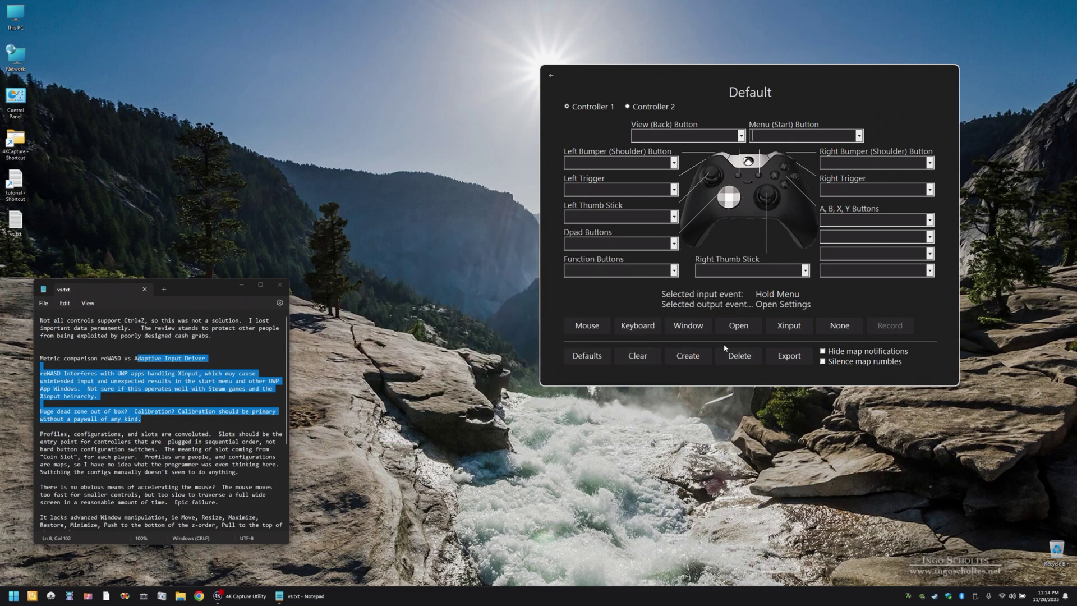
- Move the Default map window nearer the screen's centre, launch Calculator to test map switching, and close every Calculator window
drag(734, 311, 508, 349)
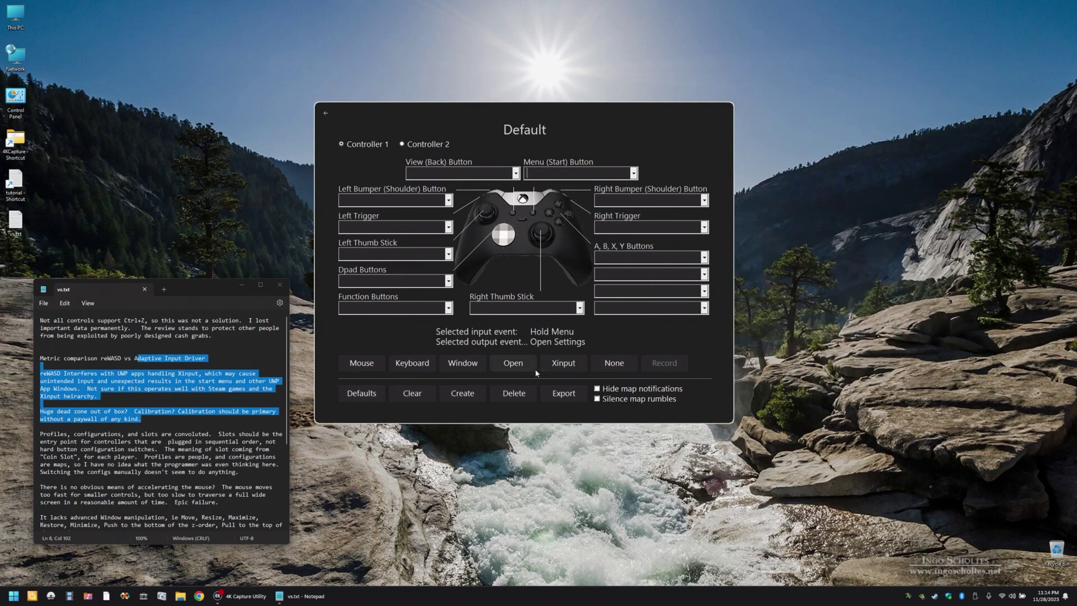
click(14, 596)
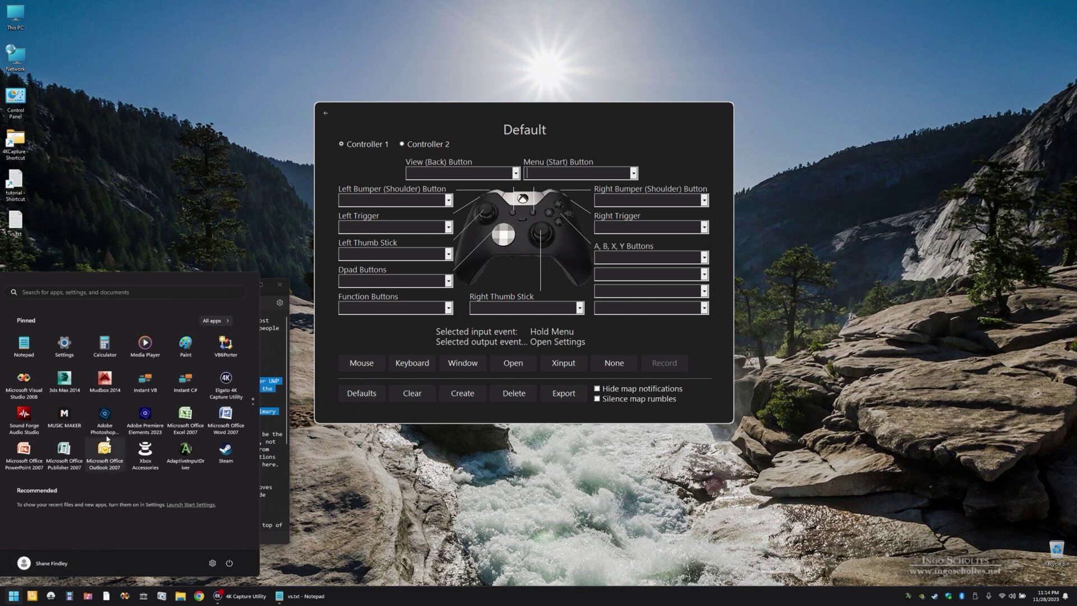
double_click(108, 346)
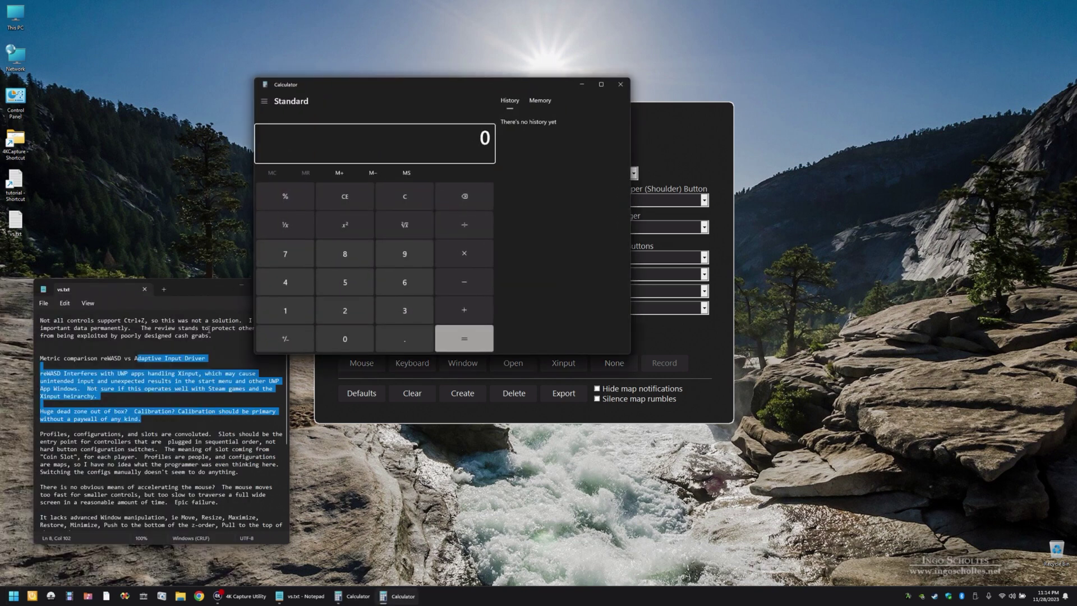
key(alt+F4)
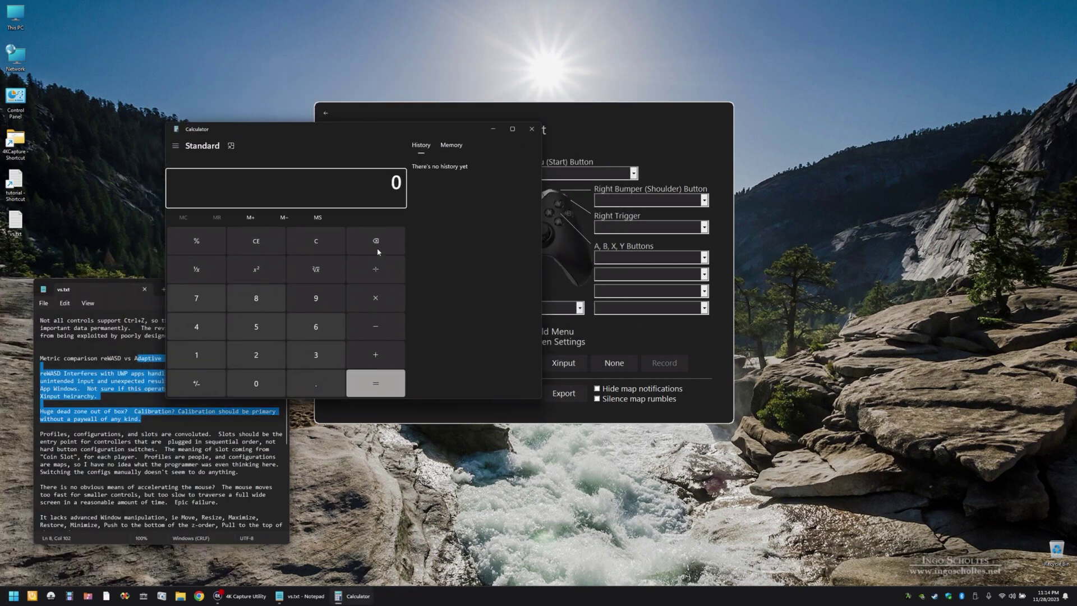
key(alt+F4)
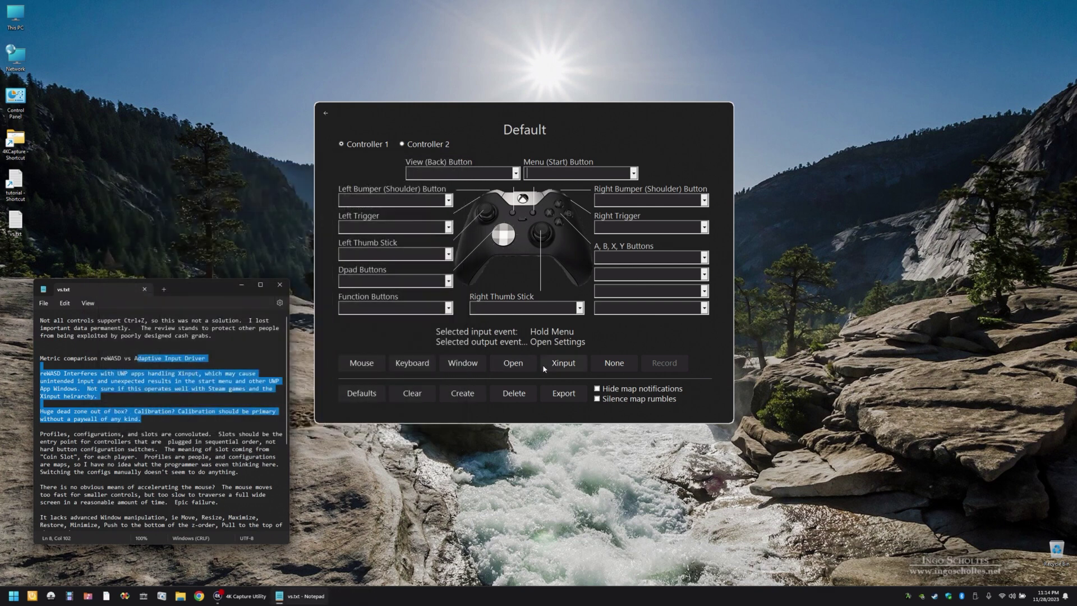
- Assign opening c:\windows\system32\magnify.exe to Hold Menu in the Default map, and zoom out and close the launched Magnifier
key(Down)
click(515, 362)
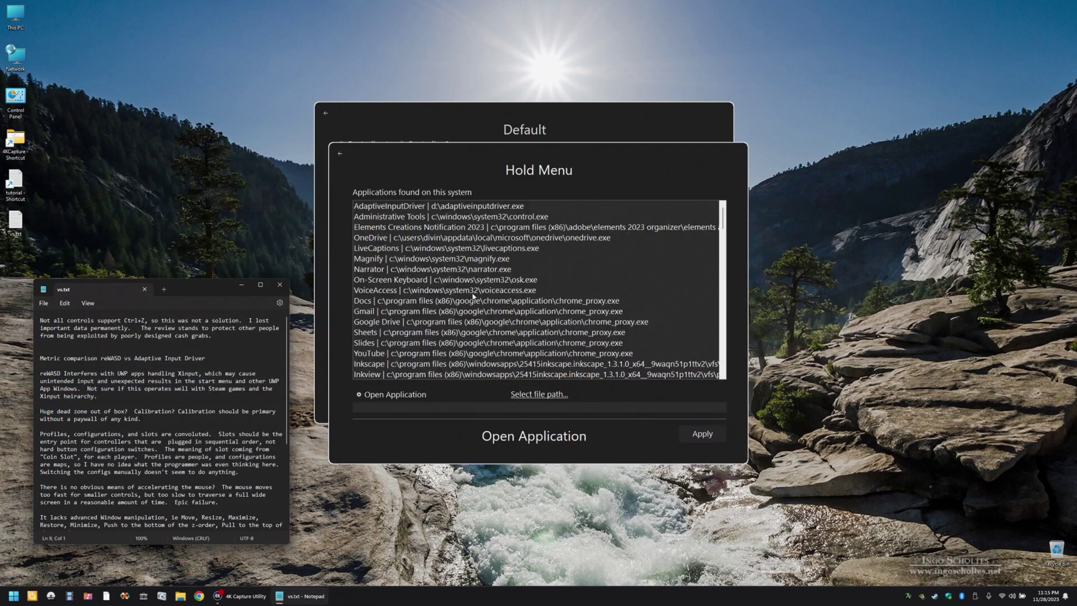
click(377, 258)
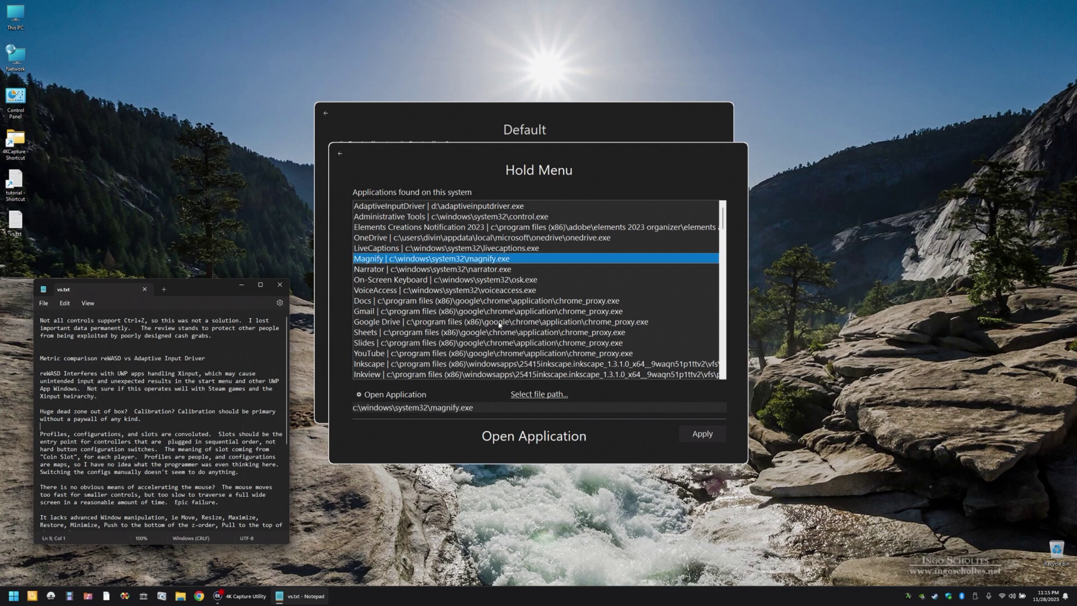
click(693, 437)
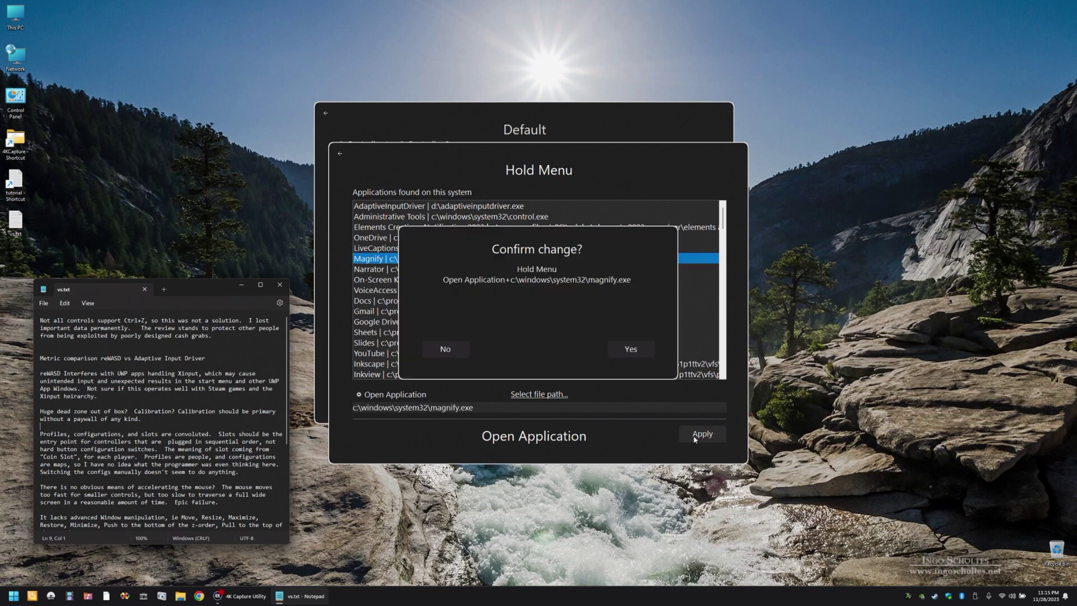
click(630, 349)
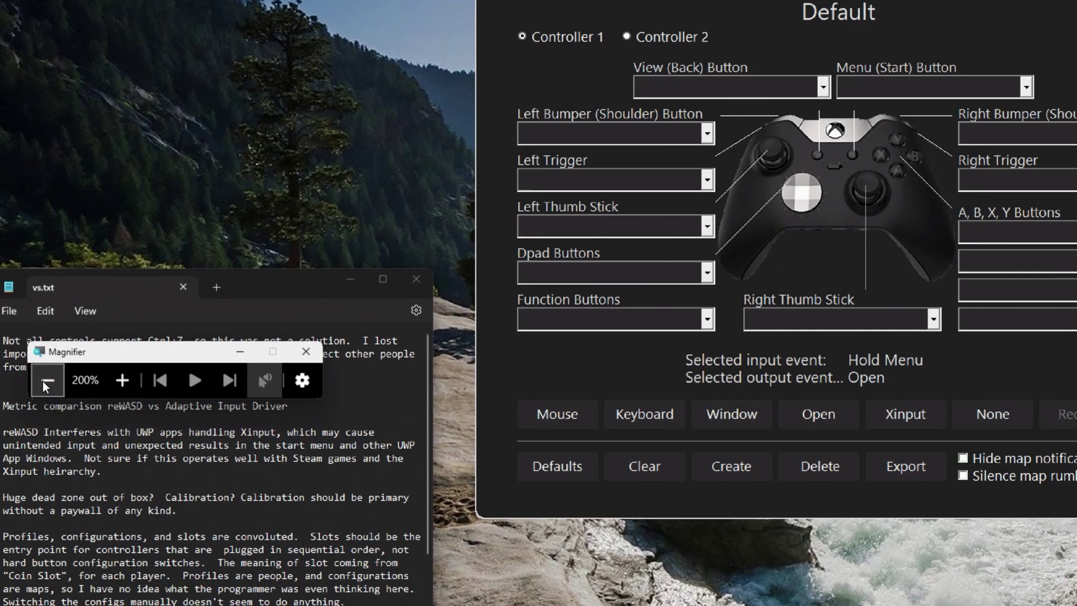
click(44, 382)
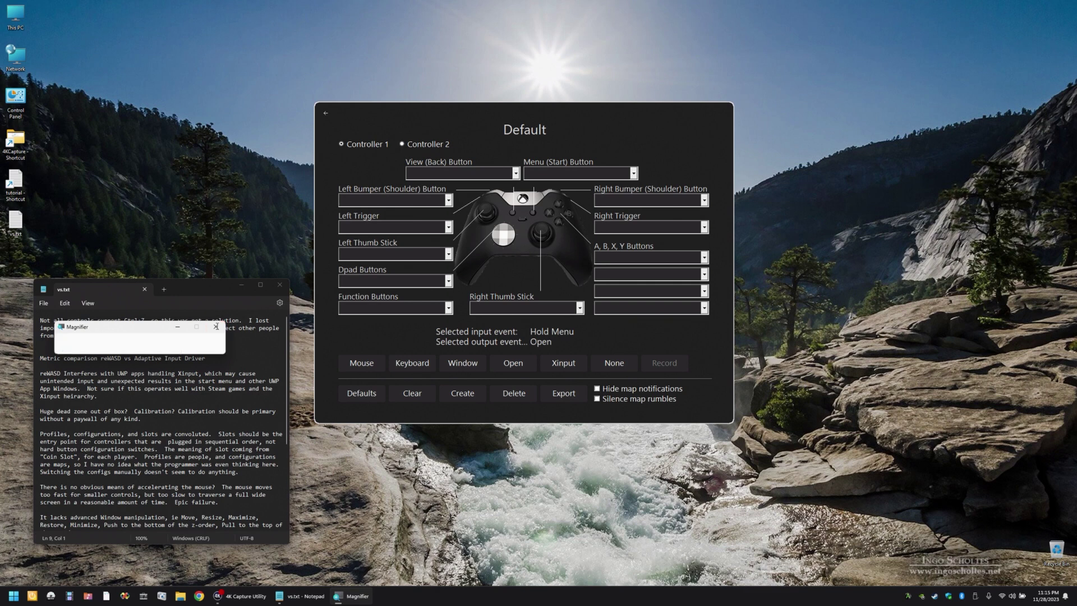
click(216, 327)
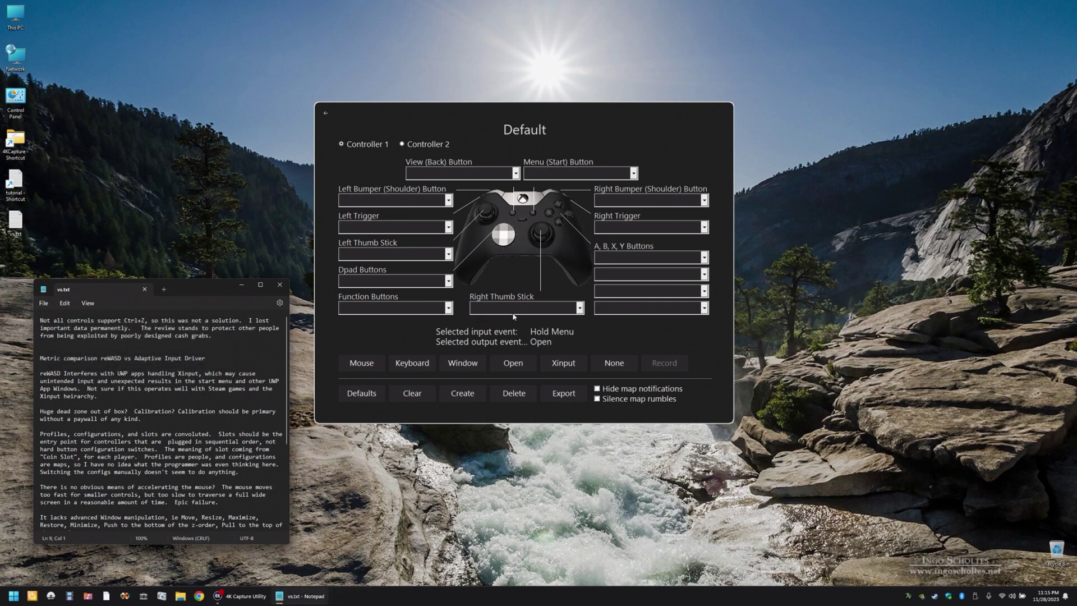
- Set the output event of Hold Menu in the Default map to Open Settings
key(Down)
click(554, 363)
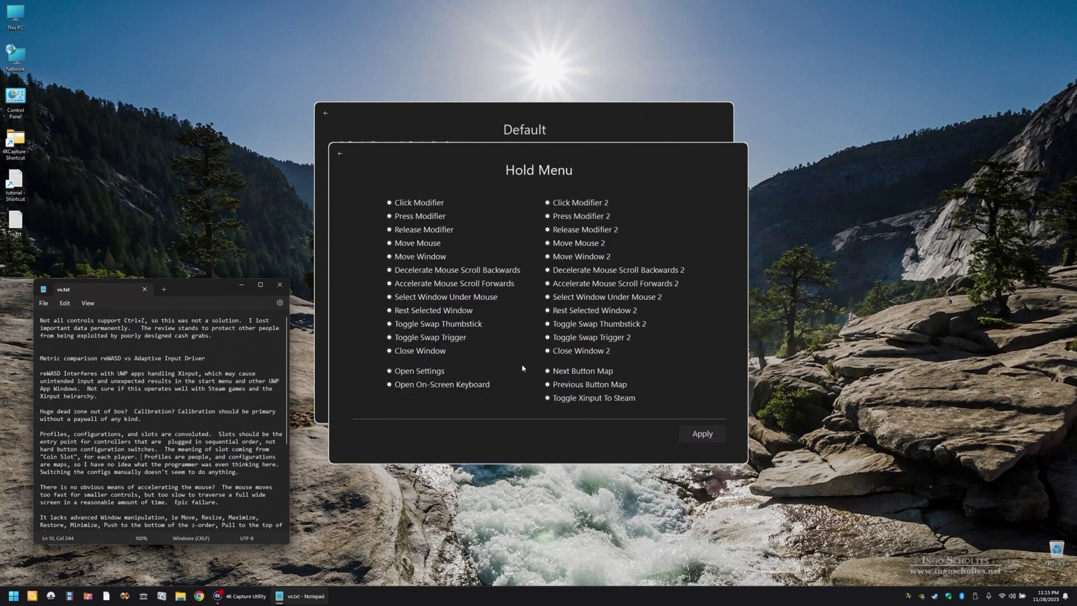
click(437, 371)
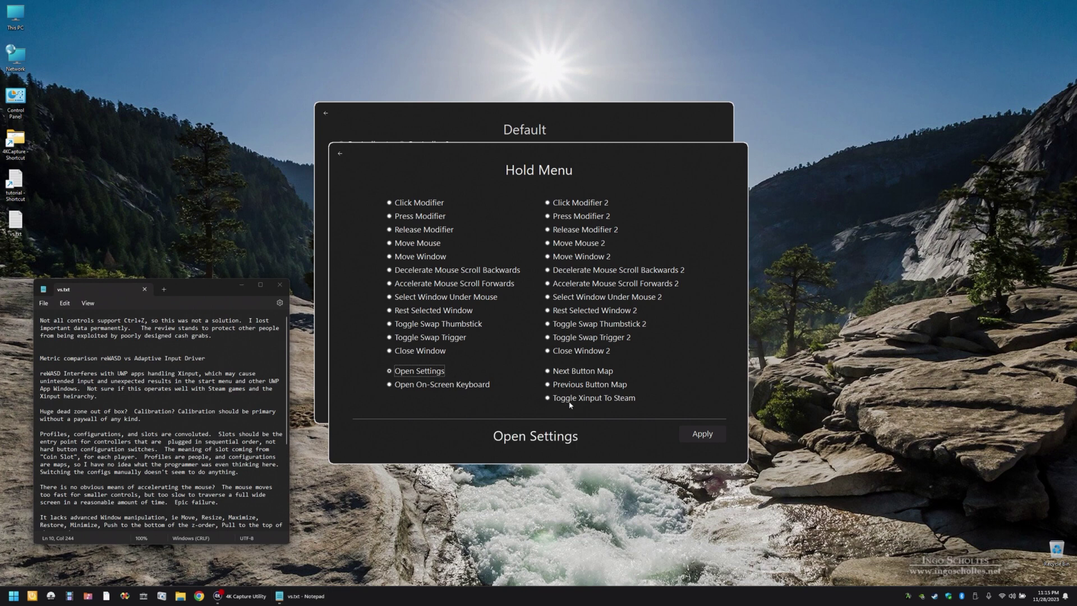
click(702, 433)
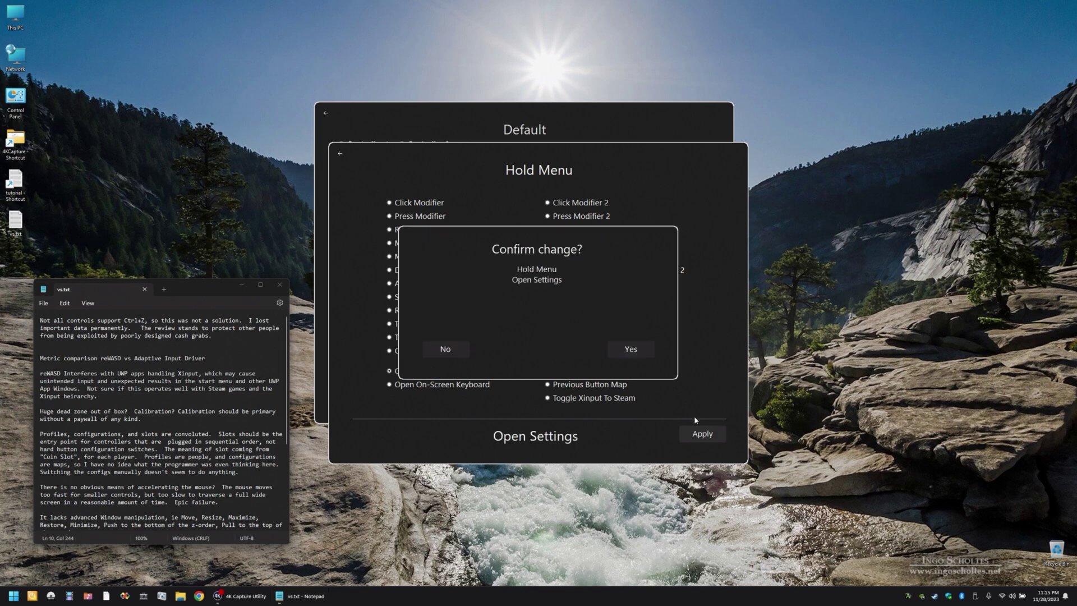
click(649, 352)
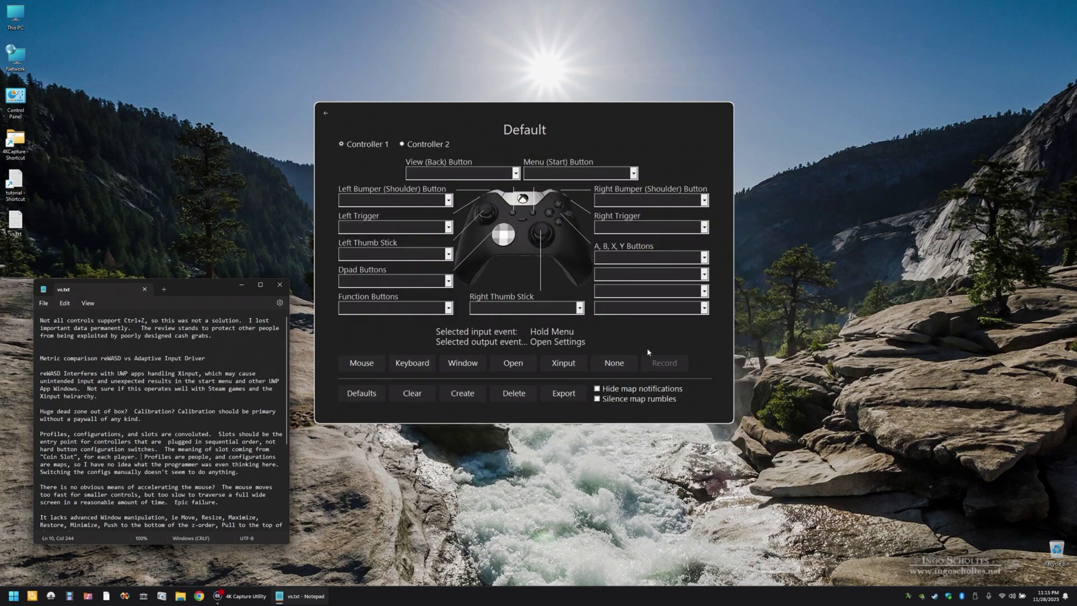
- Export Controller 1's Default button map to the Desktop folder
click(566, 393)
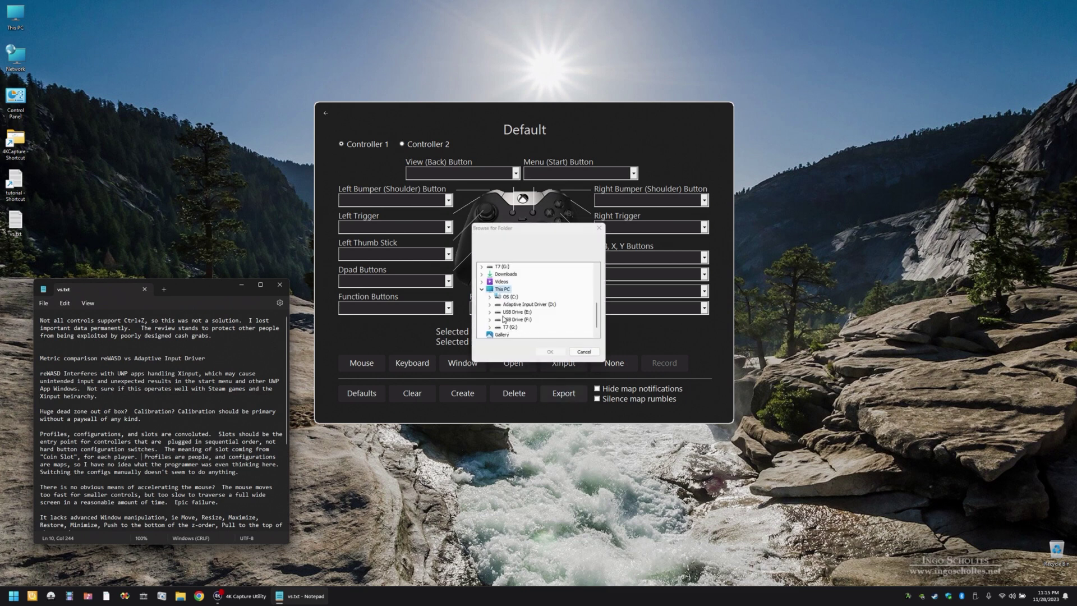
scroll(505, 323, up, 5)
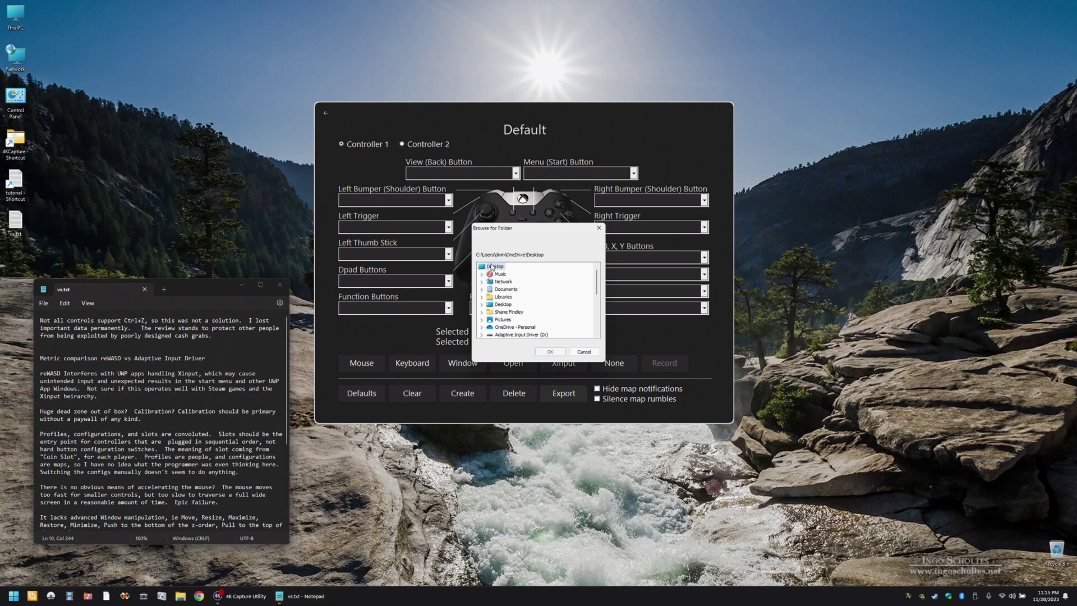
click(549, 352)
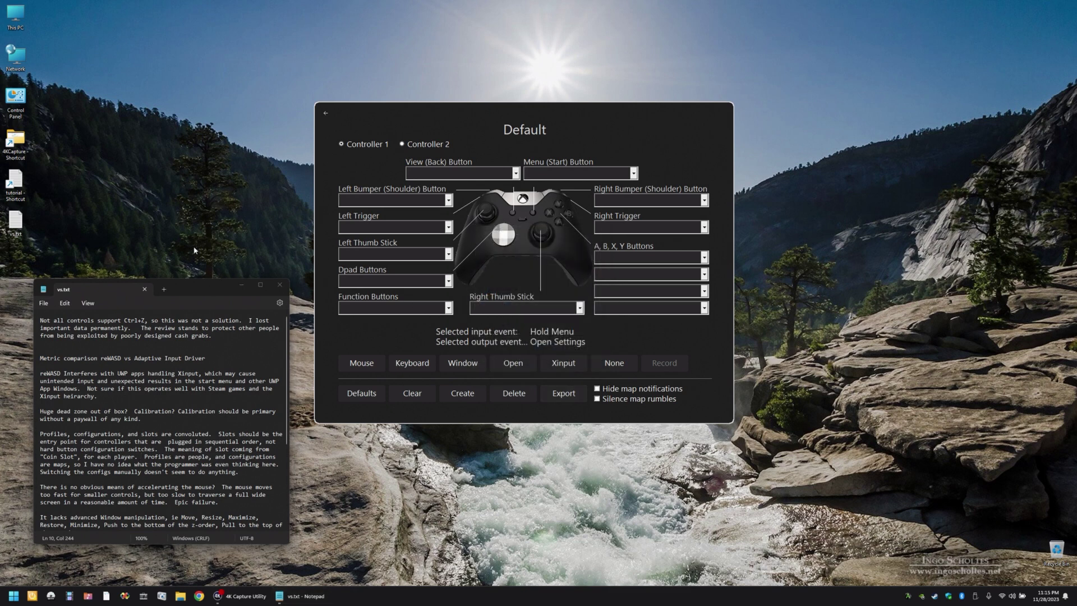
- Refresh the desktop, open the exported Default.reg in Notepad, review its button map entries, and close the file
right_click(169, 241)
click(193, 273)
right_click(16, 273)
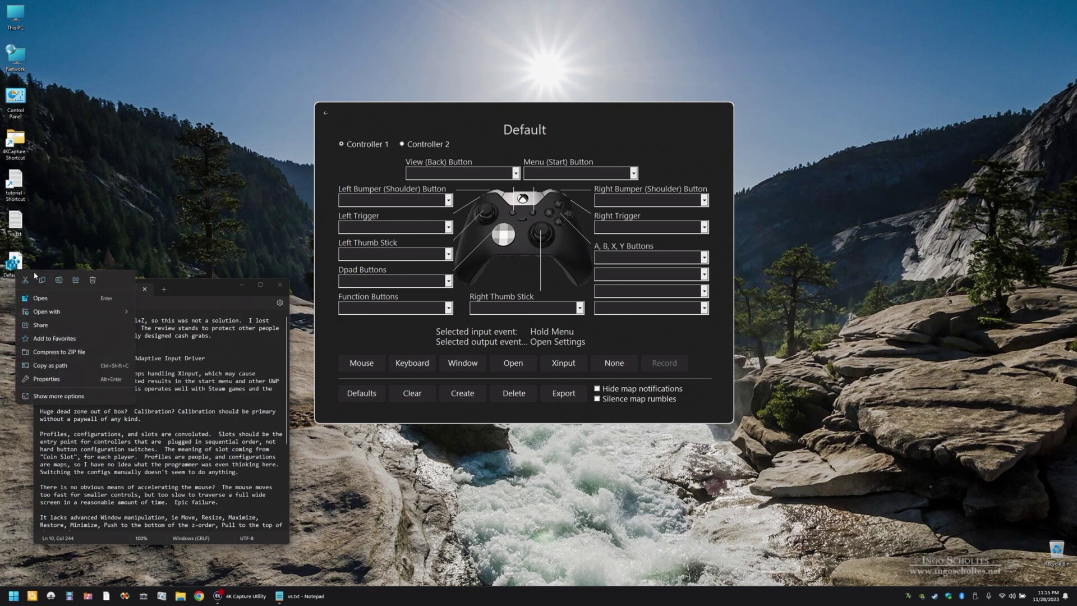
mouse_move(93, 312)
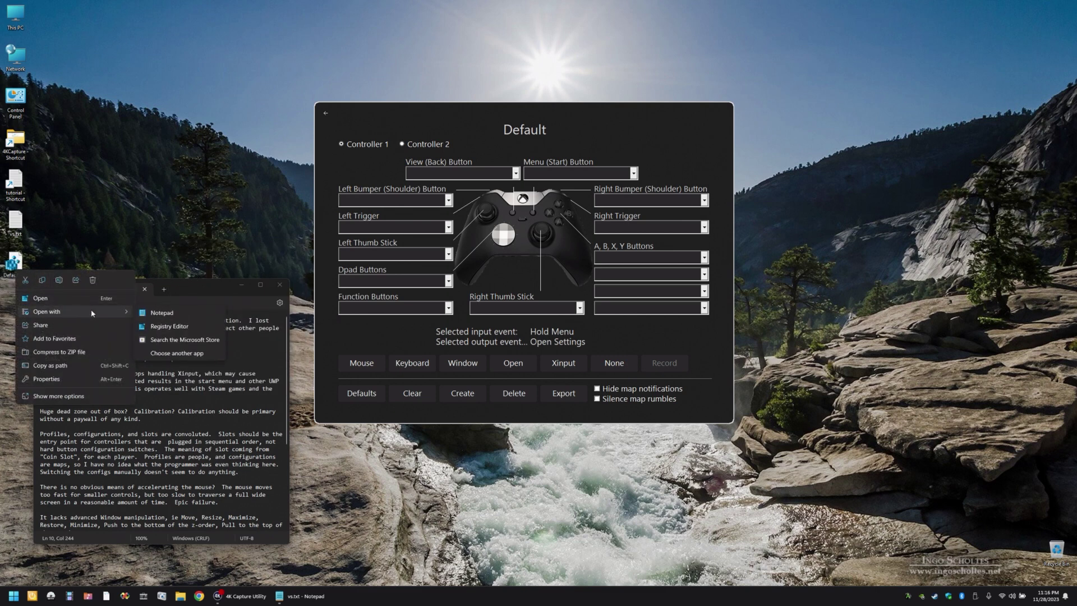
click(161, 313)
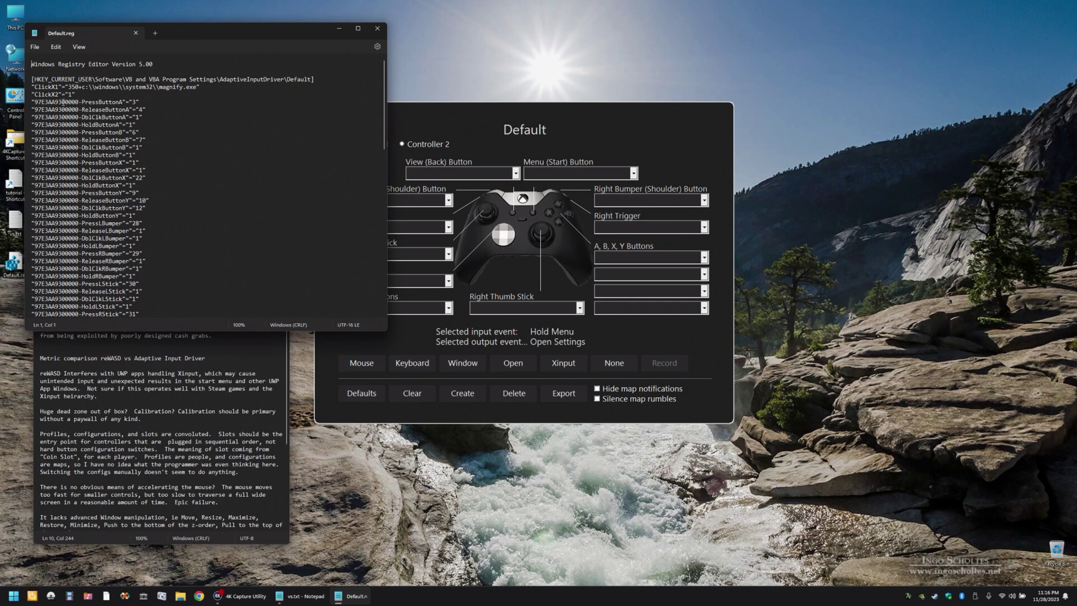
scroll(63, 102, down, 20)
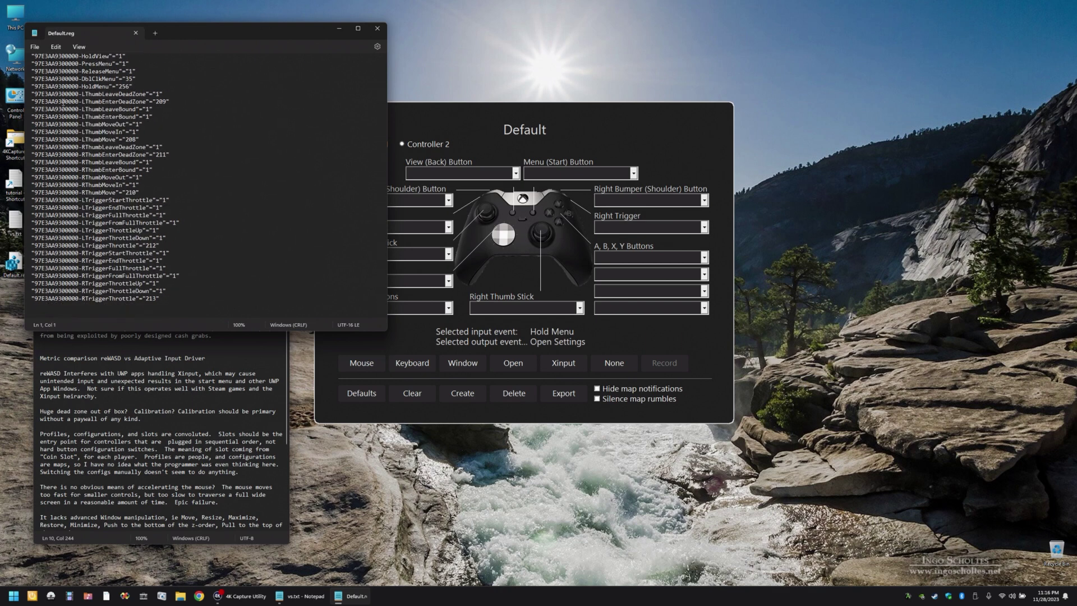
scroll(63, 101, up, 20)
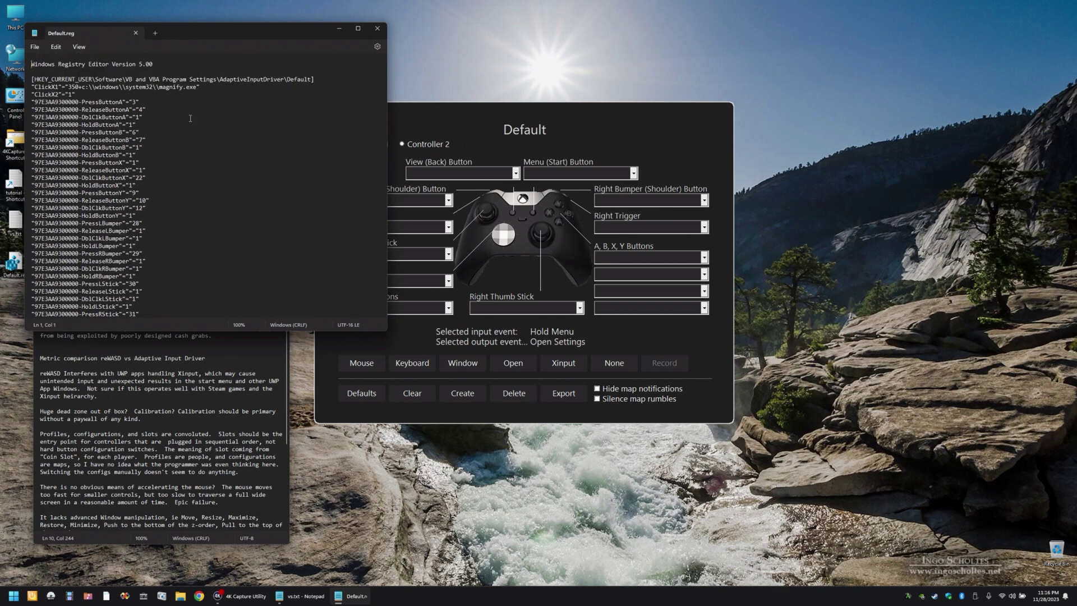
key(alt+F4)
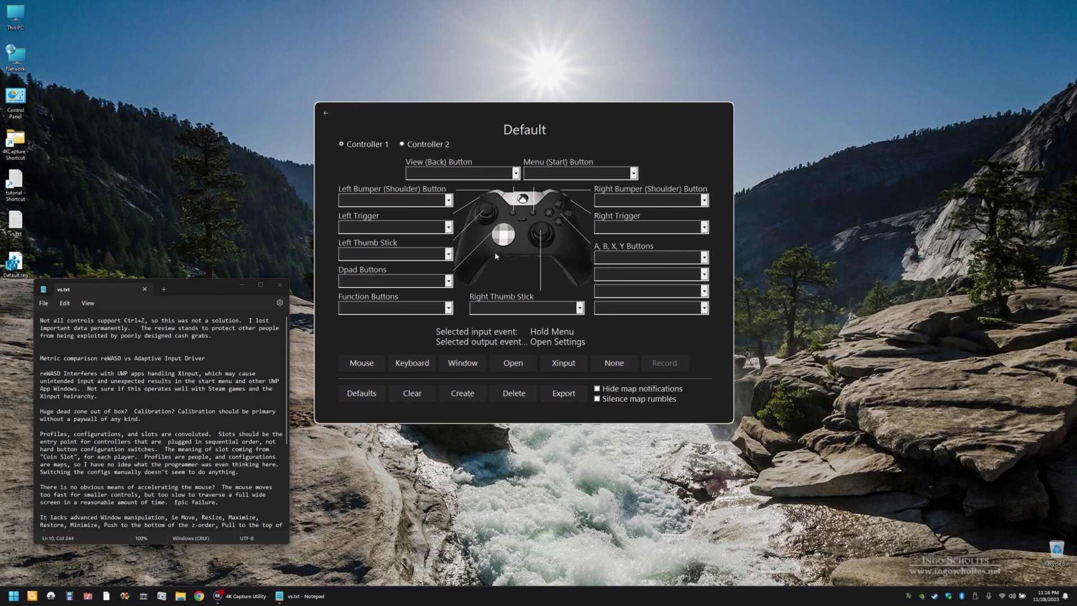
- Return to the main settings, view the device name and ID details of the Scuf instinct pro (Pilot) controller, and cancel without renaming it
click(326, 114)
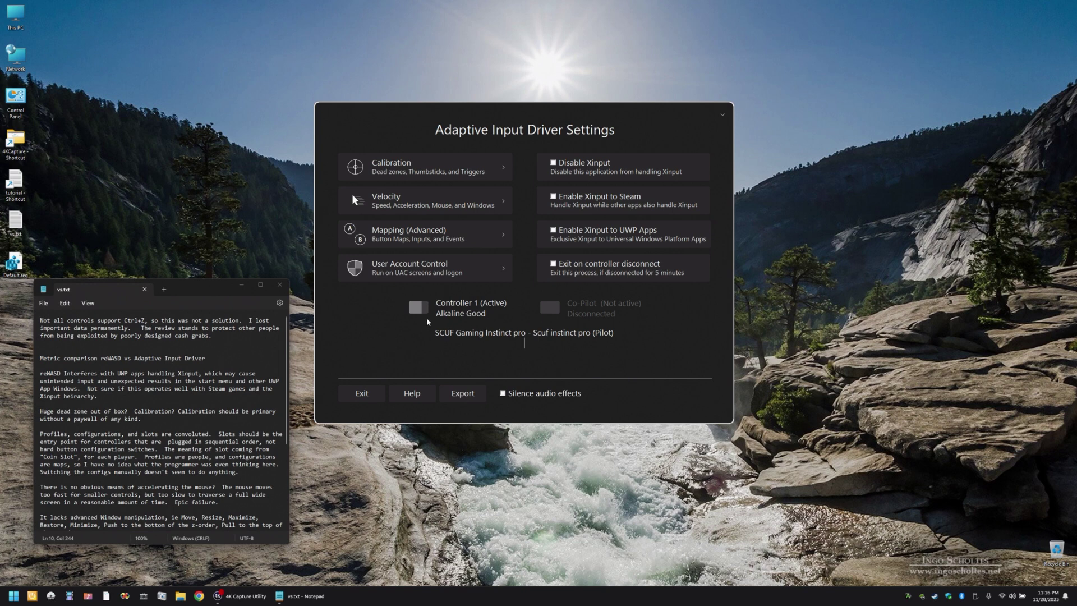
click(449, 341)
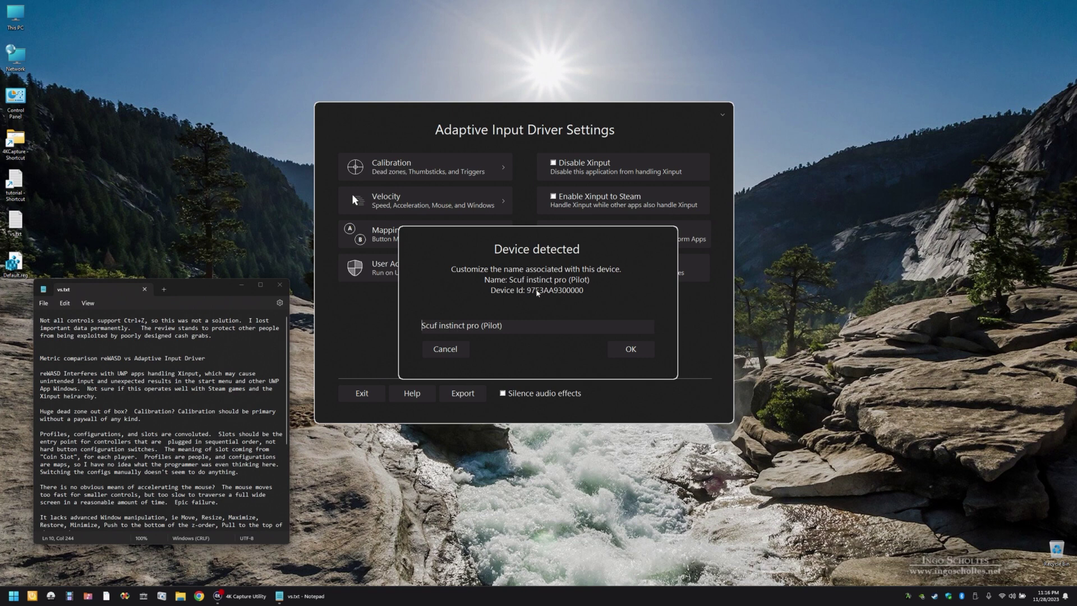
click(457, 348)
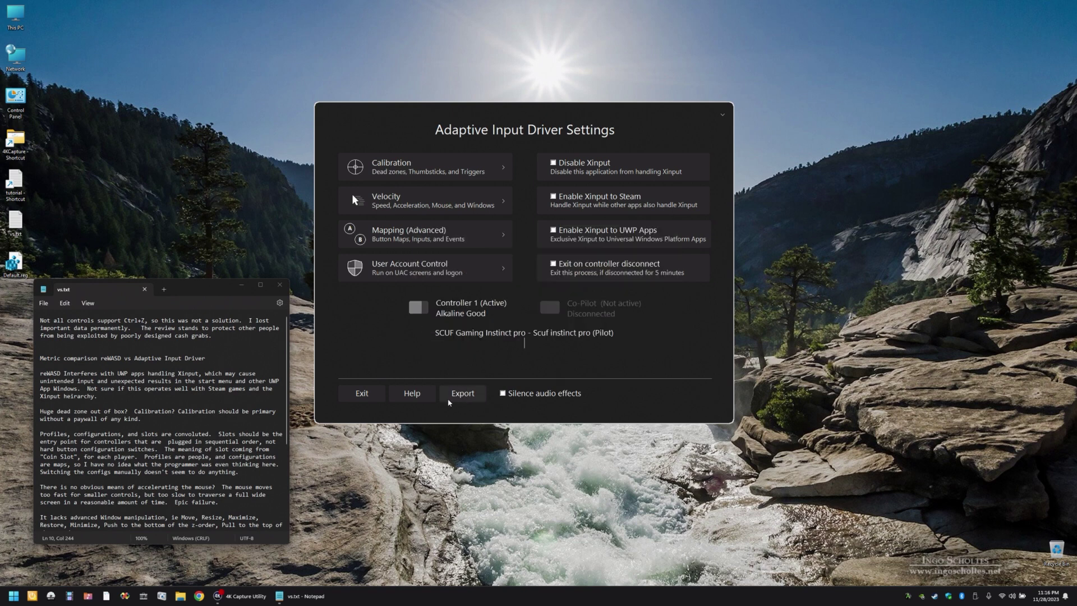
- Start the help tutorial and complete lessons 1 to 4 on mouse movement and left, right and middle clicks
click(412, 393)
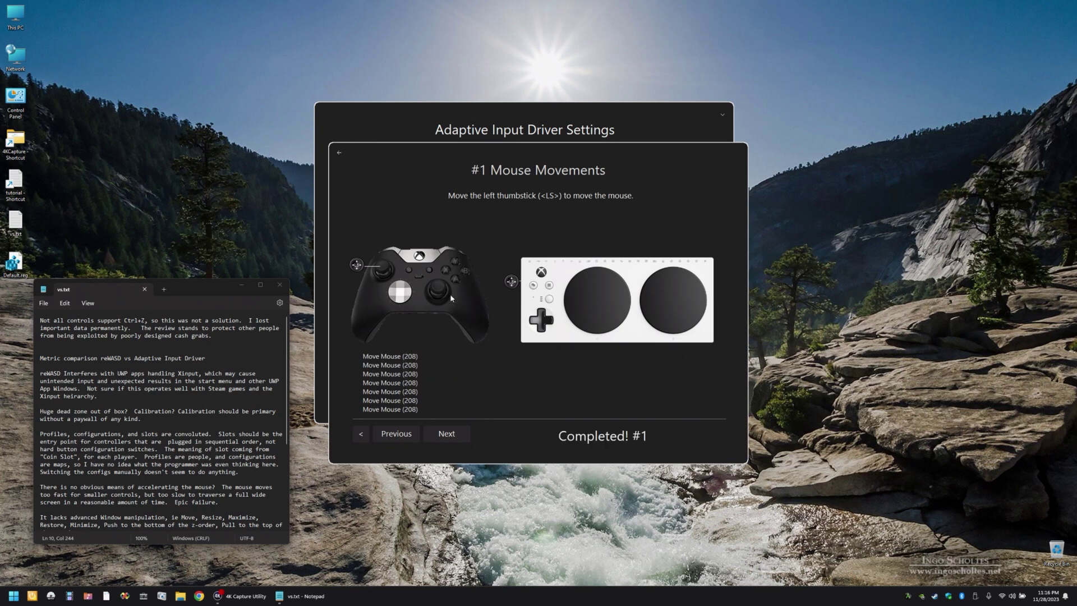
click(453, 436)
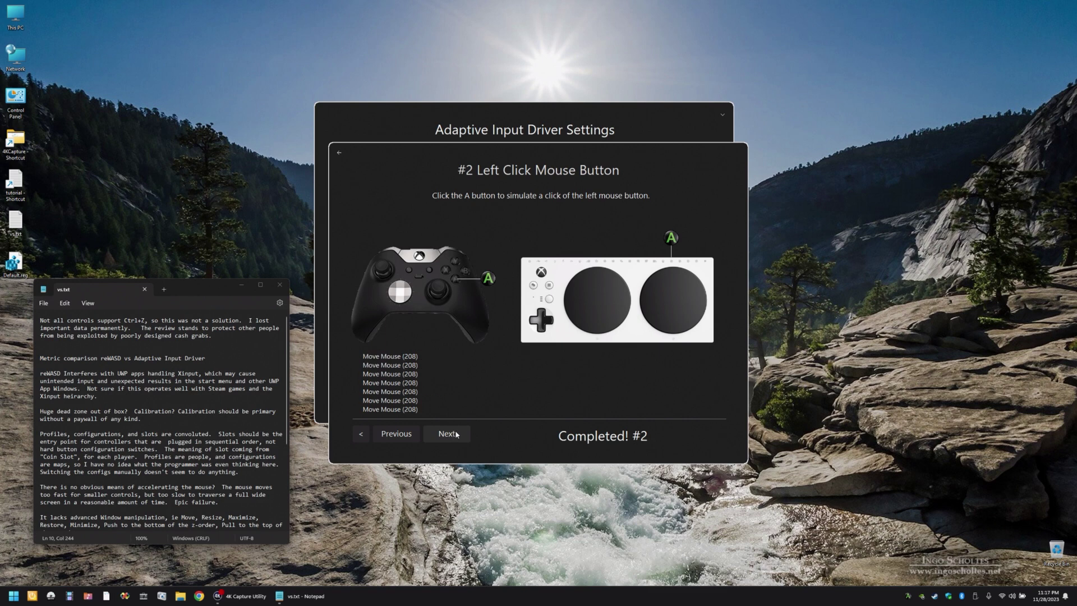
click(458, 433)
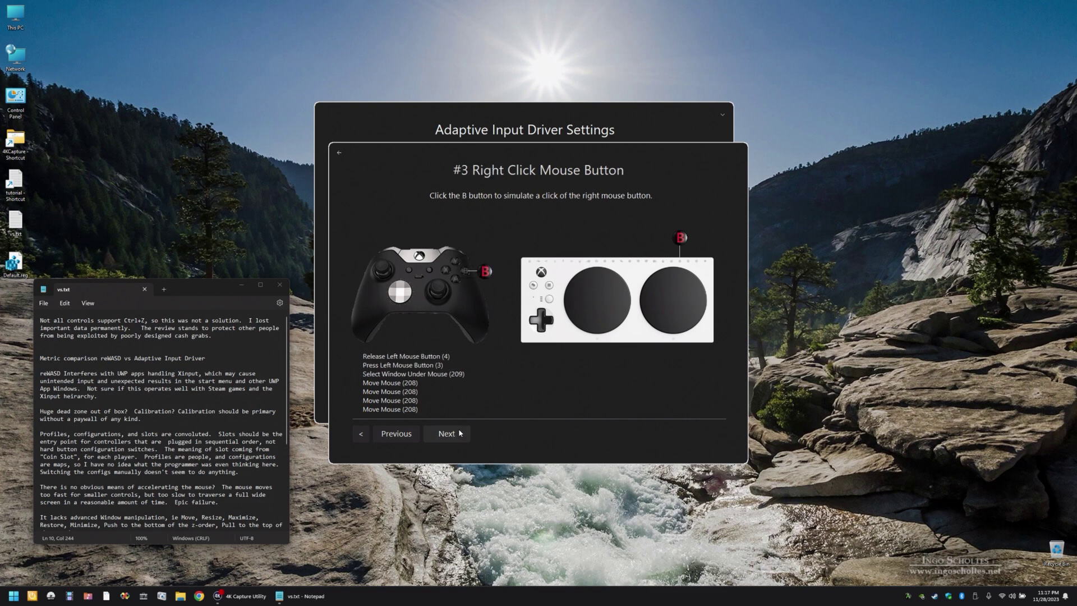
right_click(459, 433)
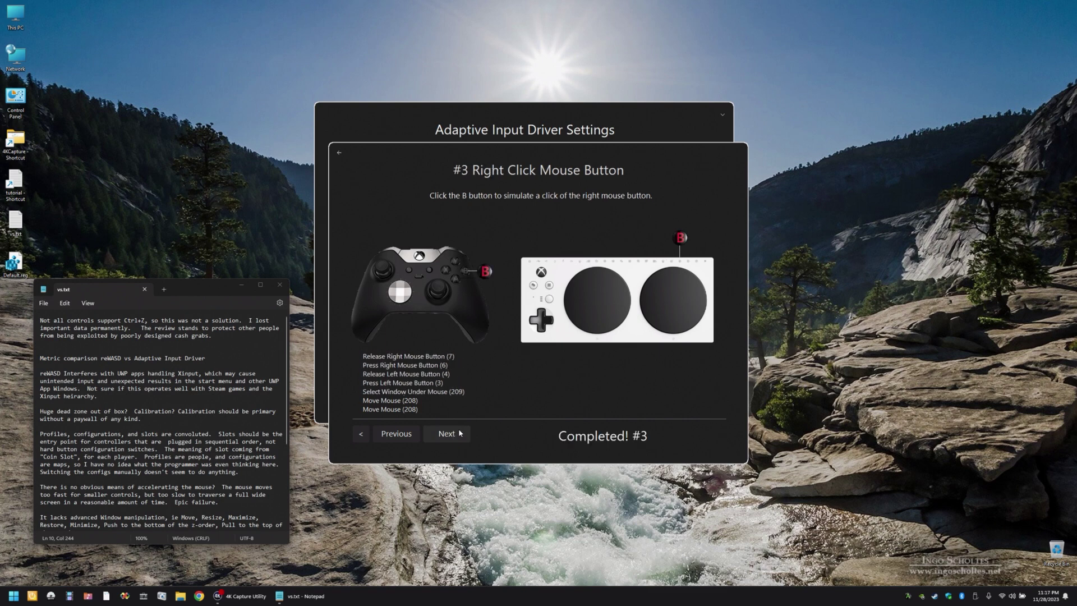
click(458, 432)
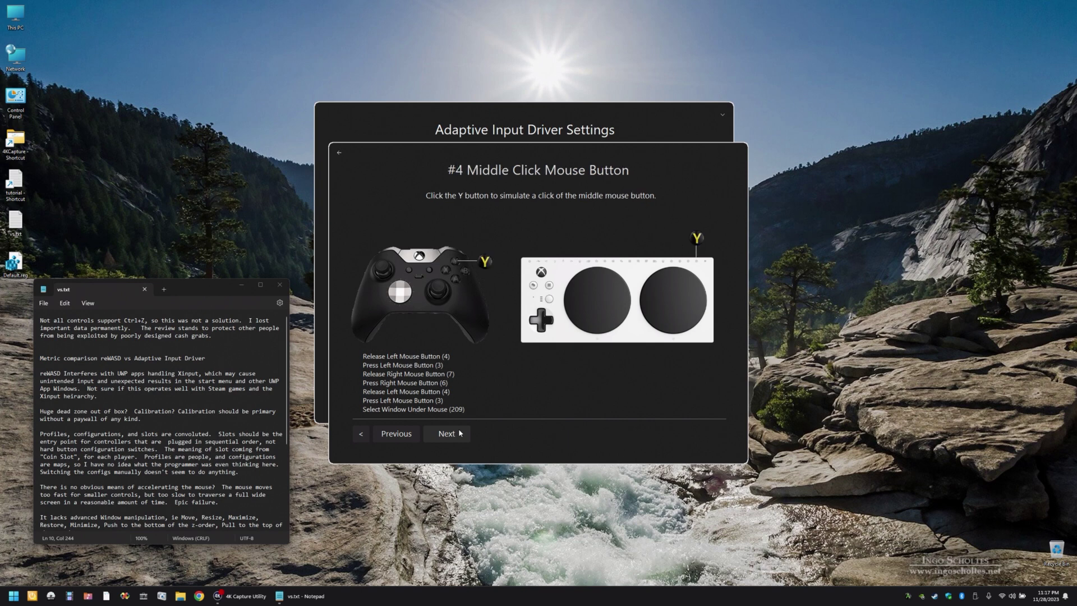
middle_click(459, 432)
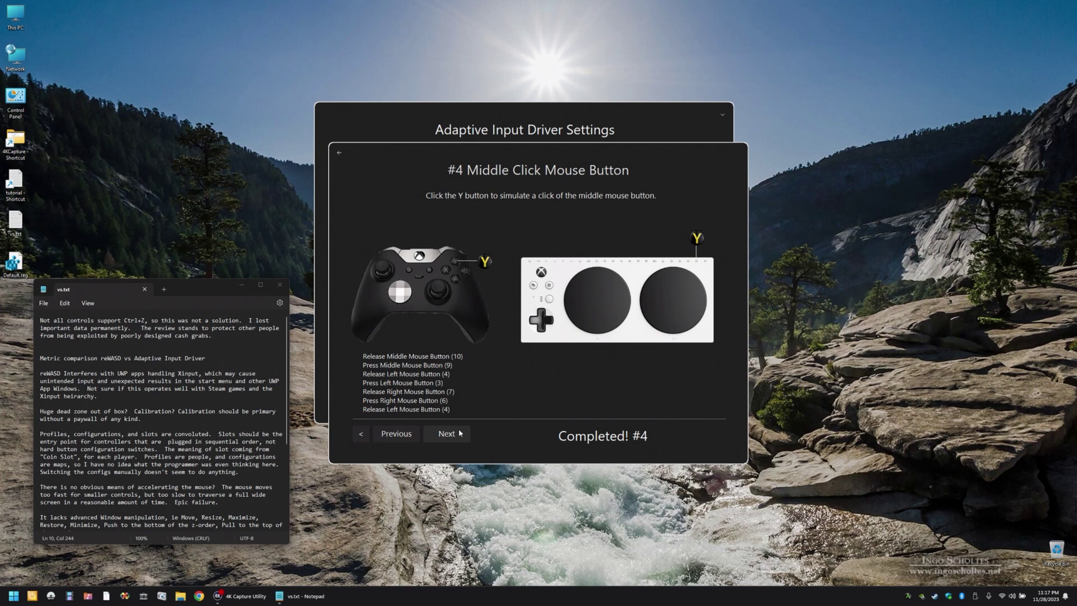
- Work through tutorial lessons 5 to 7 on accelerating and decelerating the mouse and selecting a window with the dead zone
click(459, 433)
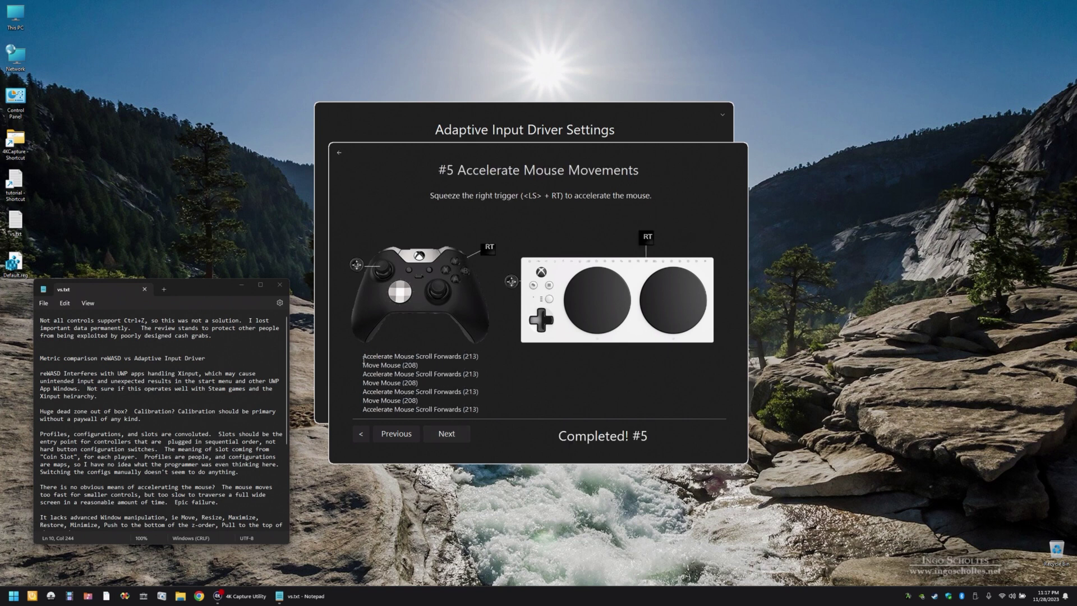
click(459, 435)
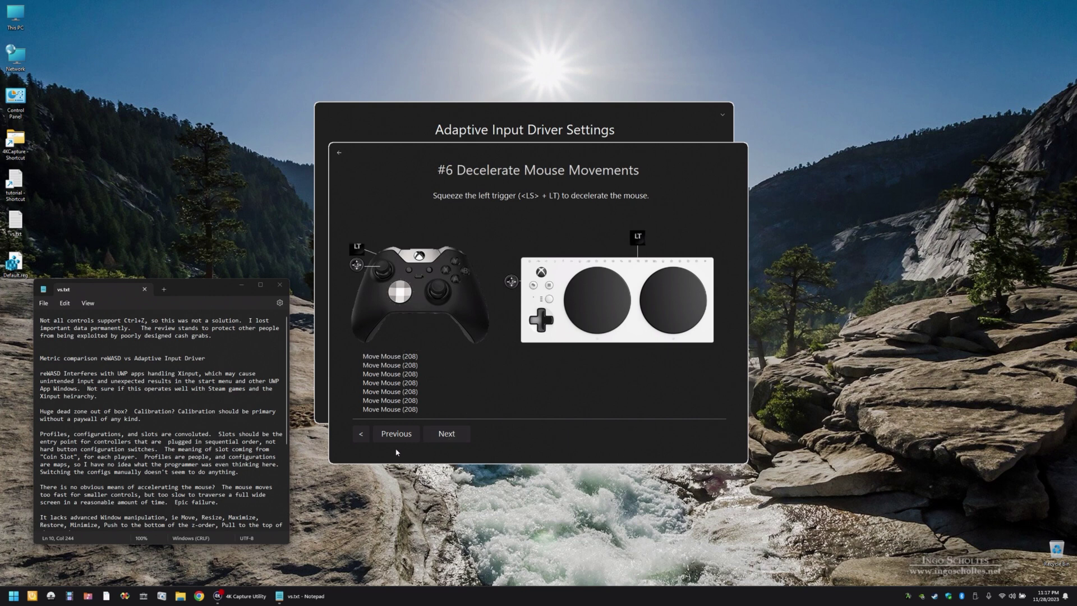
click(448, 433)
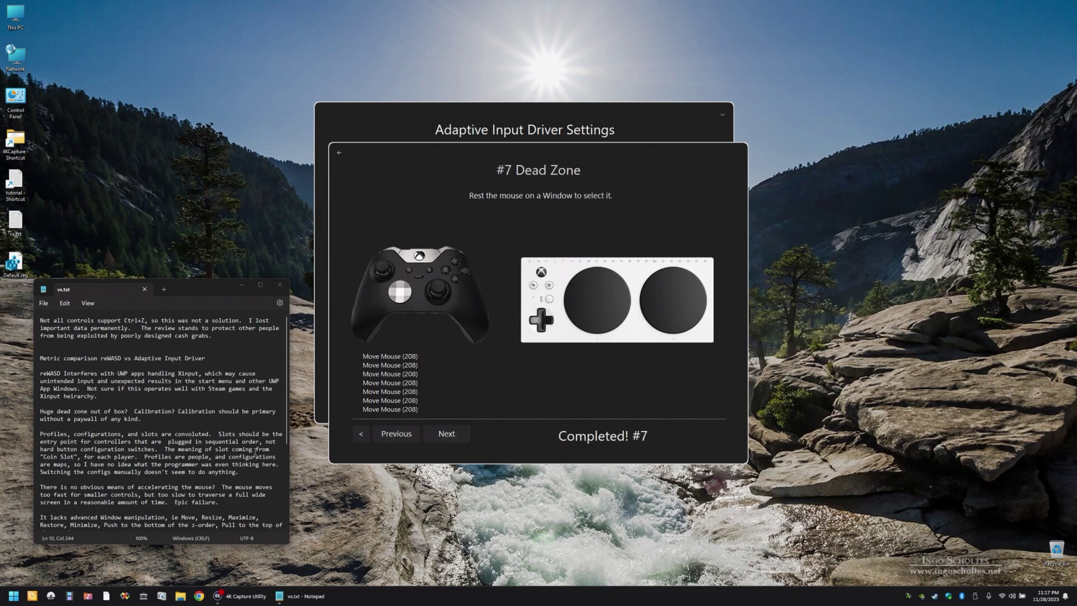
- Work through tutorial lessons 8 to 11, practising window movement, movement speed and resizing on the vs.txt Notepad window
click(457, 433)
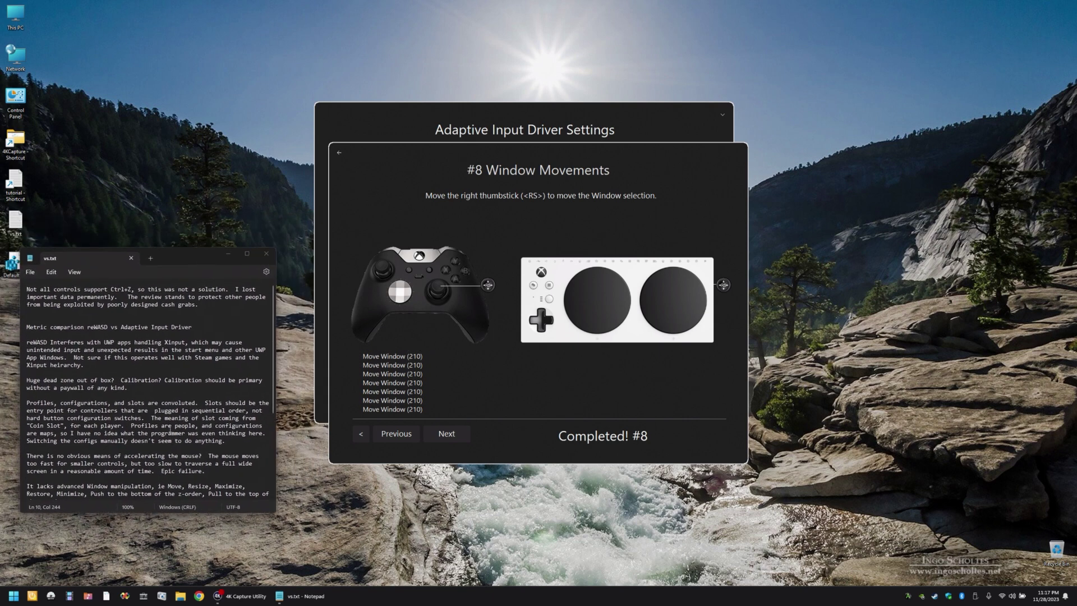
click(440, 432)
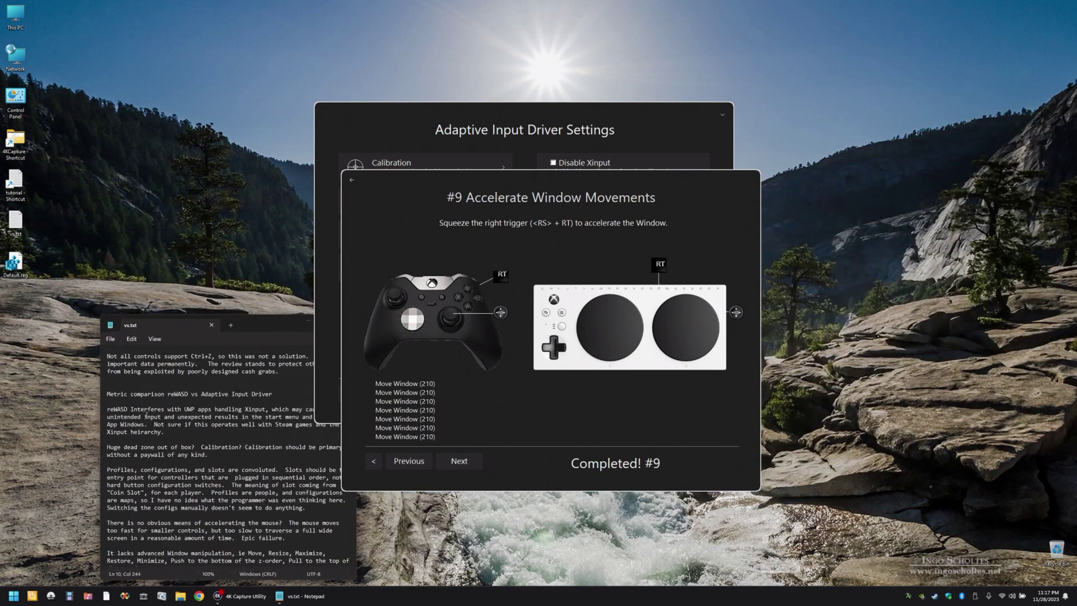
click(459, 461)
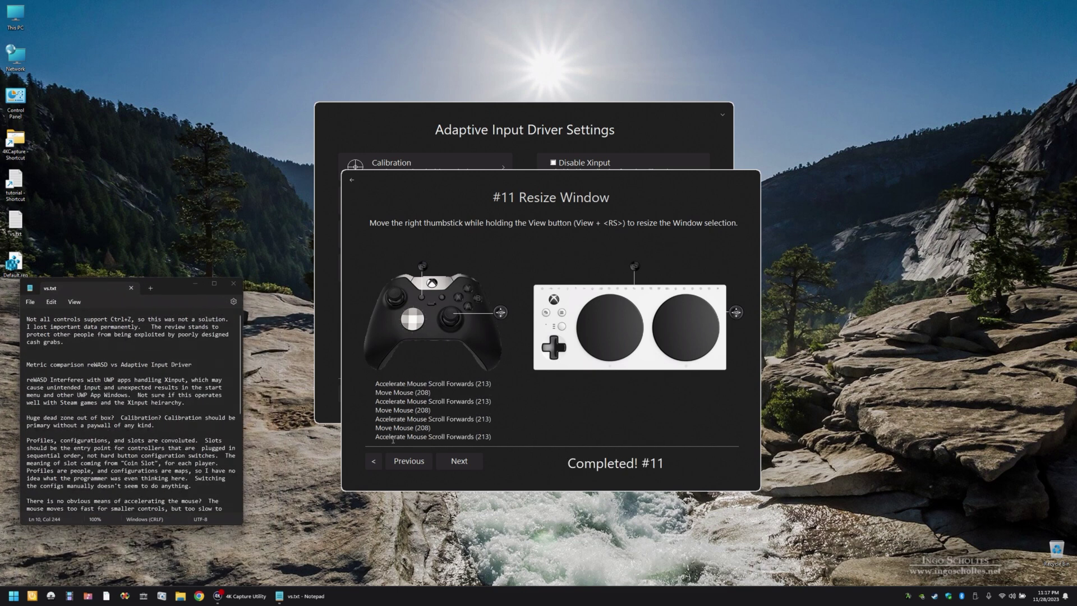
- Skip the Close Window lesson and complete lesson 13 by opening the On-Screen Keyboard, and close the keyboard
click(456, 466)
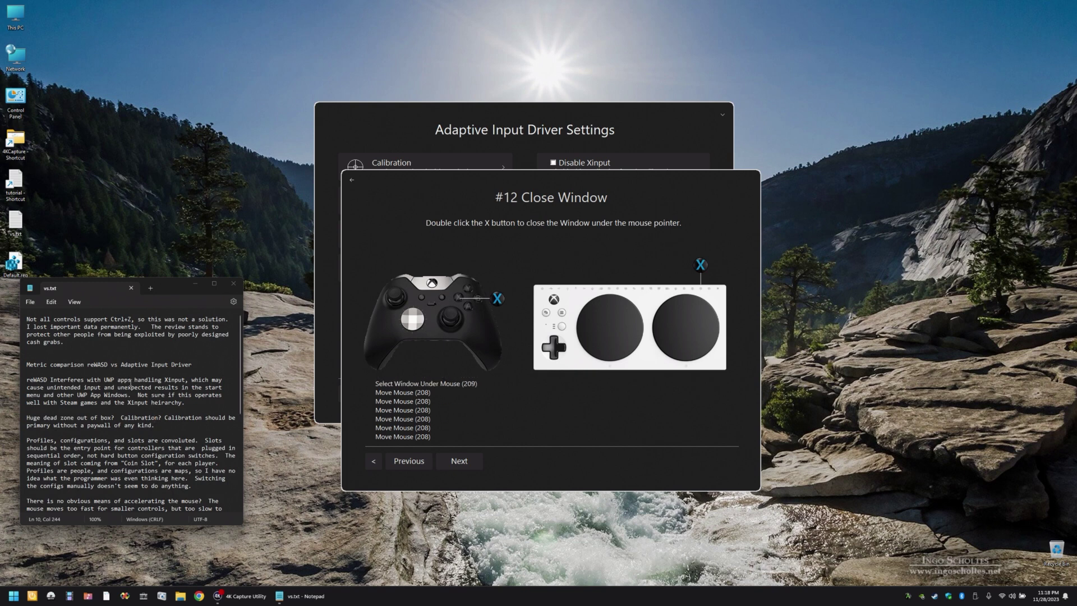
click(455, 461)
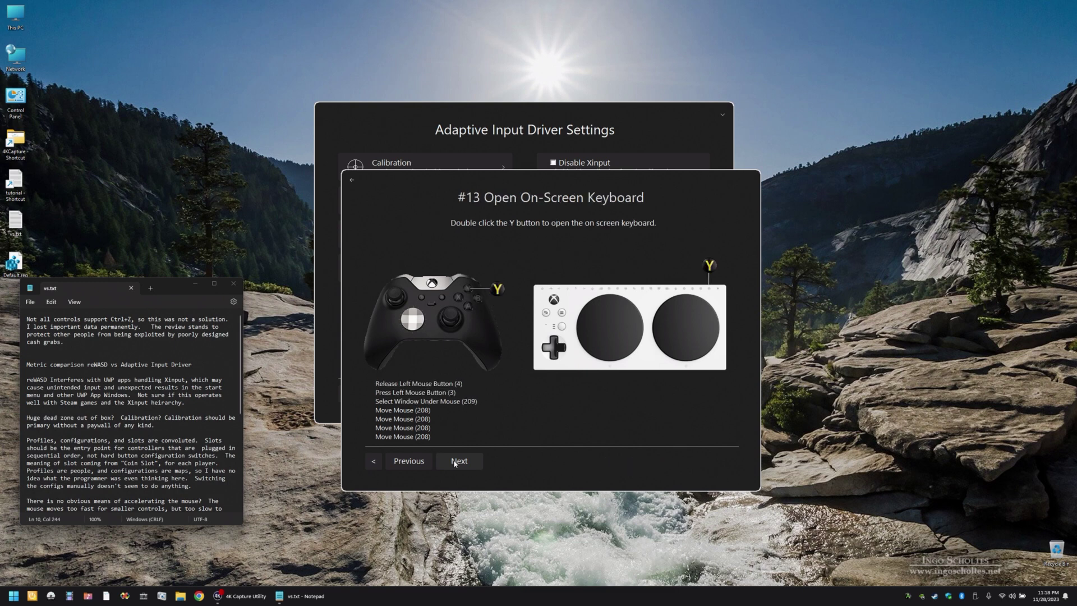
middle_click(454, 463)
key(ctrl+super+o)
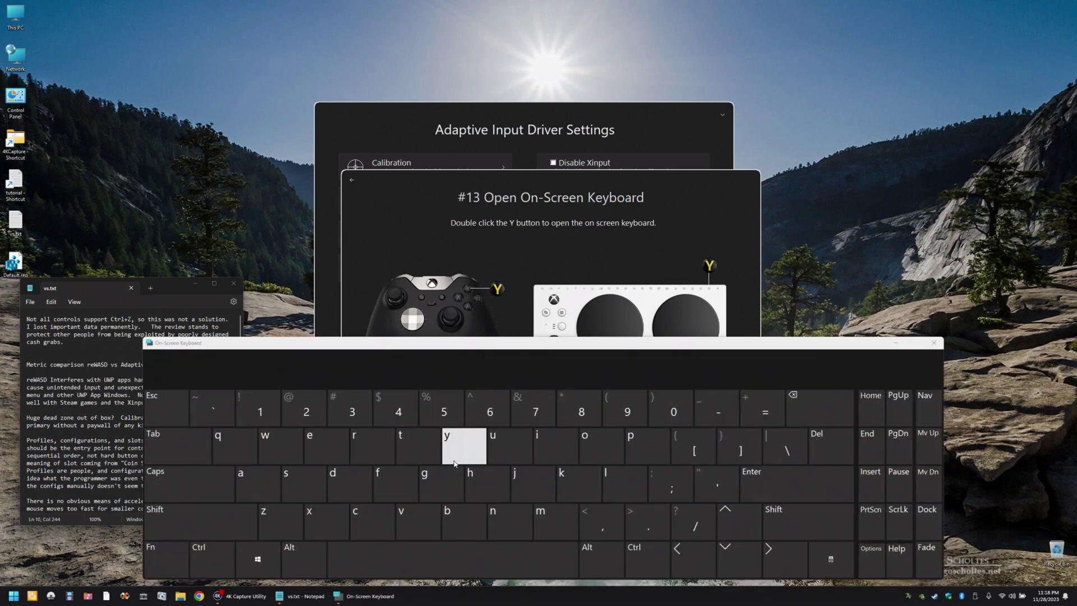
key(alt+F4)
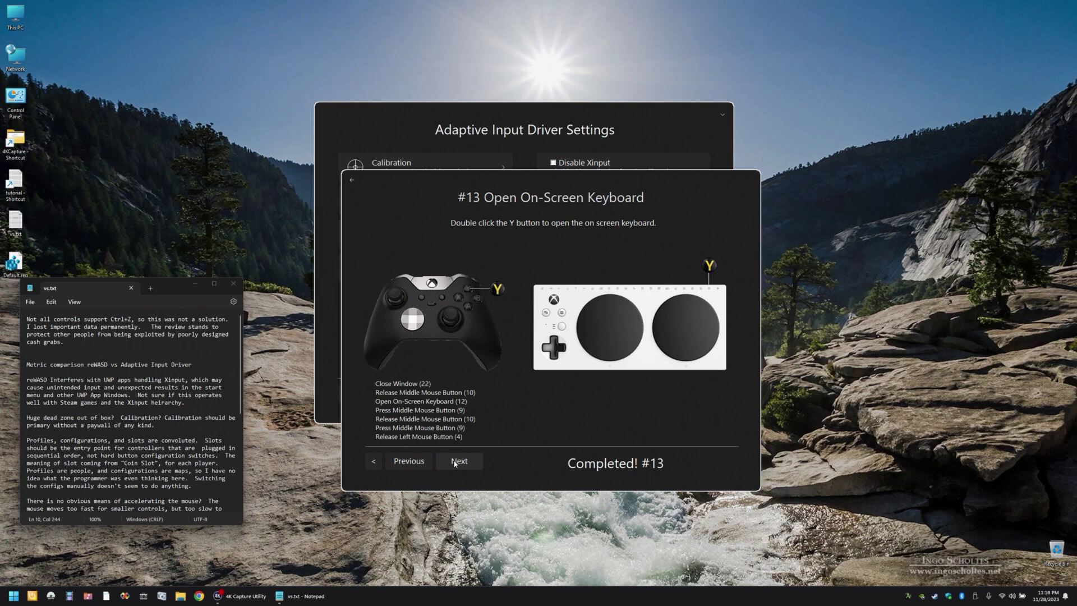
- Complete tutorial lessons 14 and 15 by maximizing and restoring the vs.txt window and minimizing it
click(454, 462)
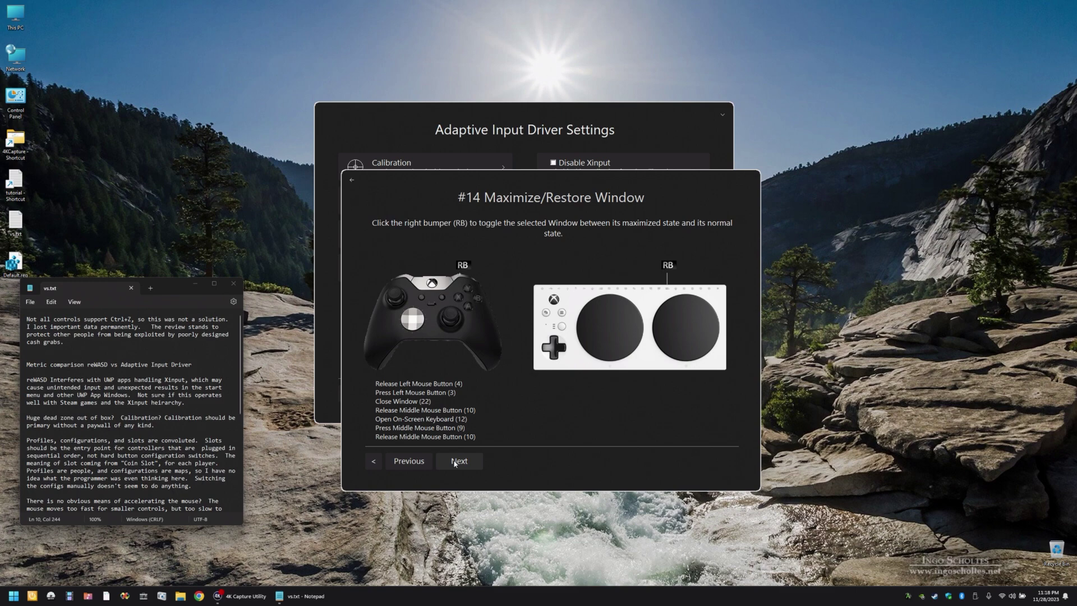
click(143, 397)
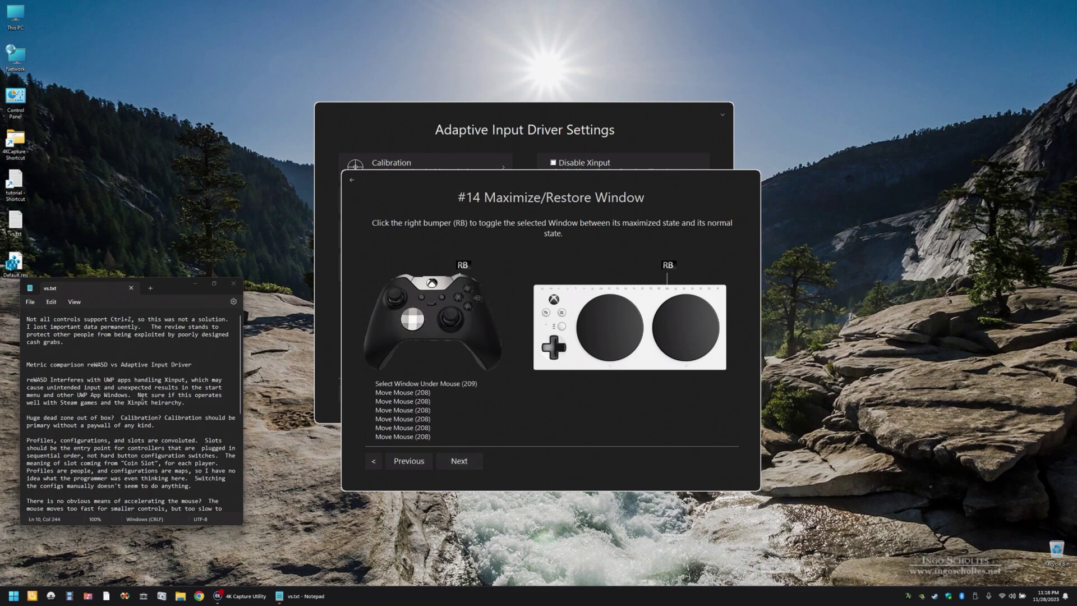
key(super+Up)
key(super+Down)
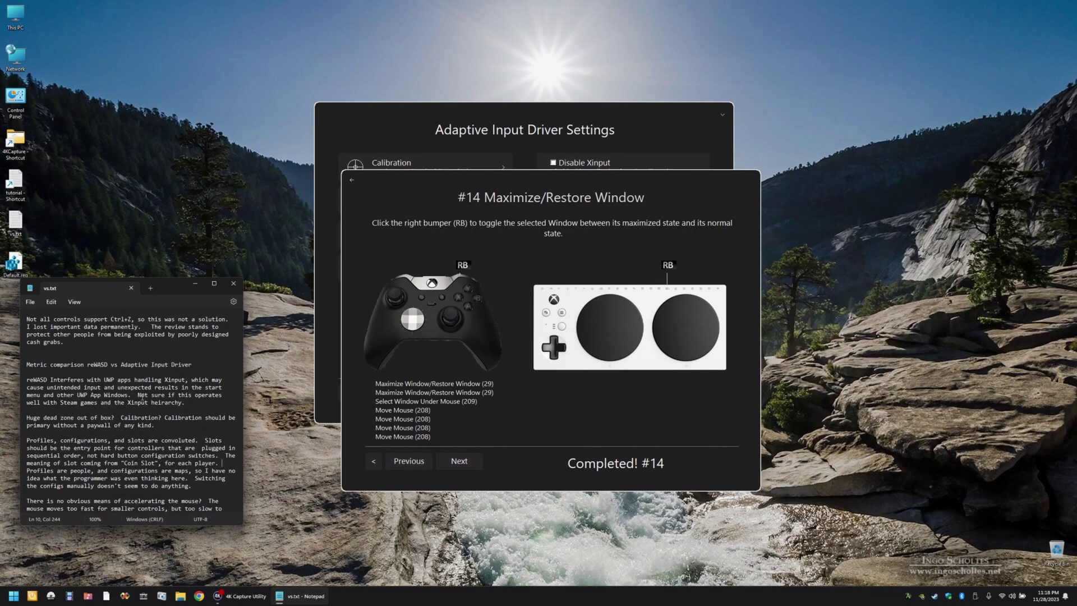
click(445, 460)
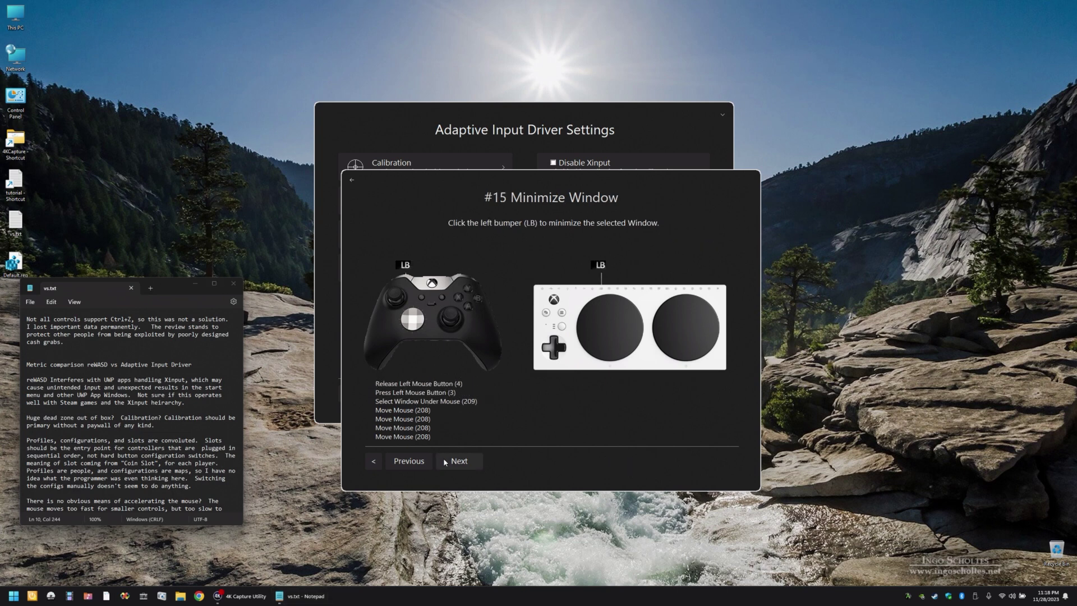
click(75, 410)
key(super+Down)
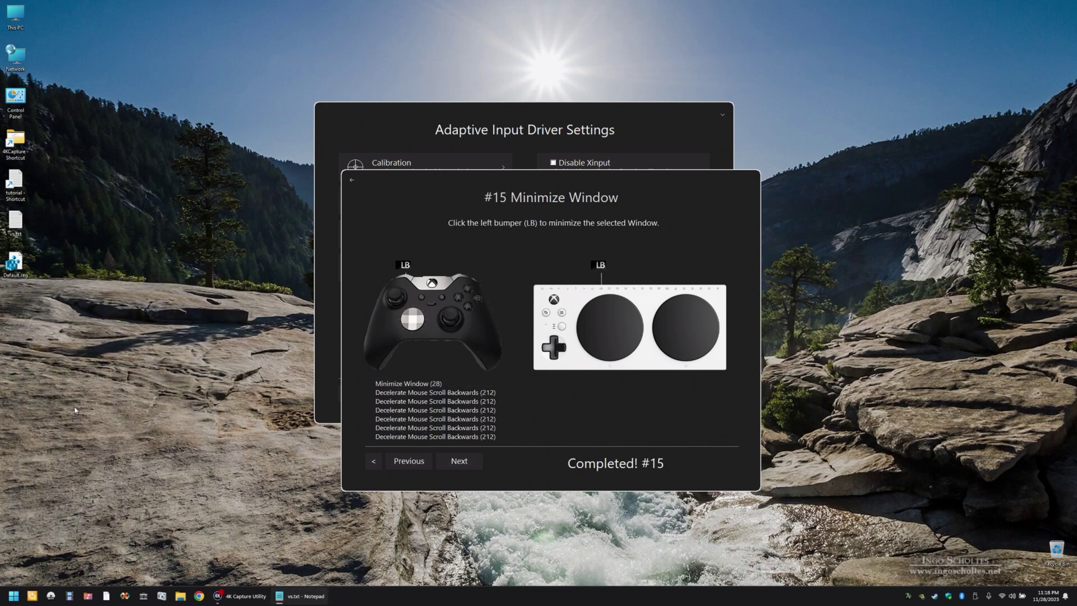
- Complete tutorial lessons 16 and 17 by restoring and repositioning the vs.txt window to push it to the bottom and pull it to the top, and open lesson 18
click(470, 462)
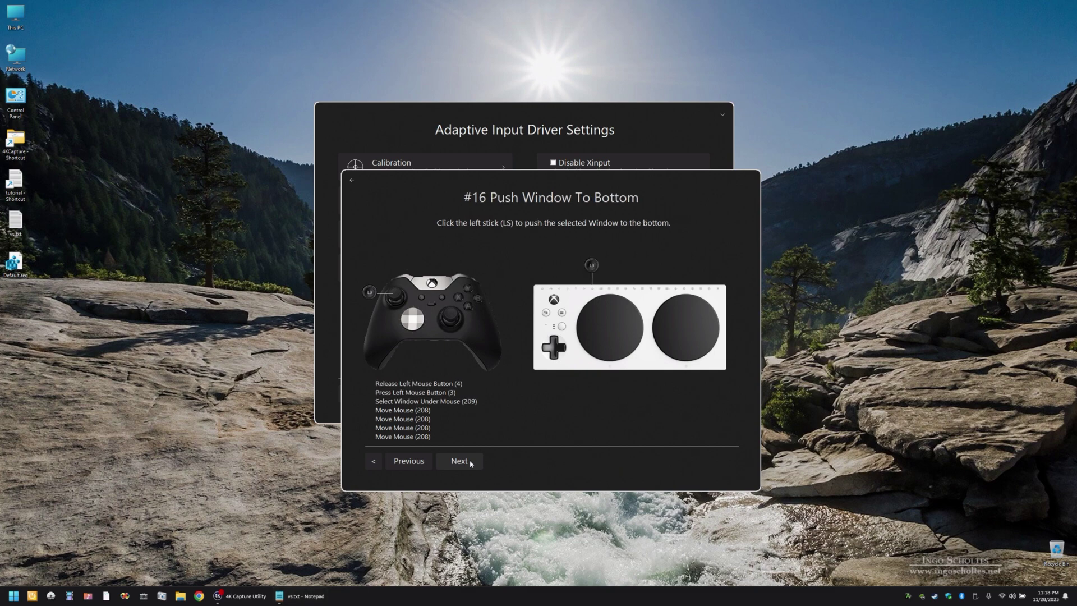
click(303, 595)
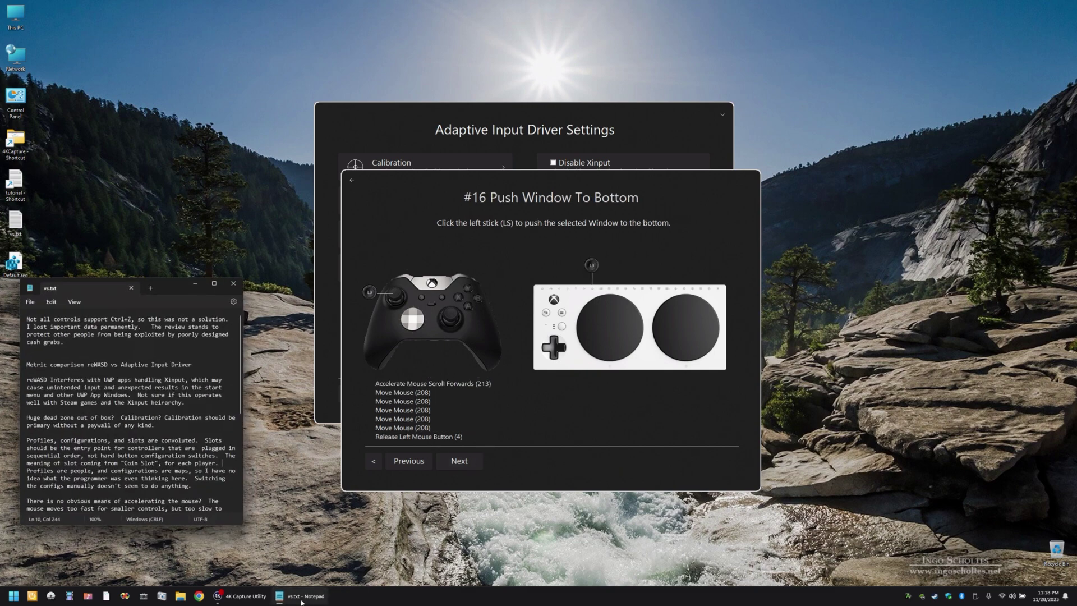
drag(151, 452, 659, 450)
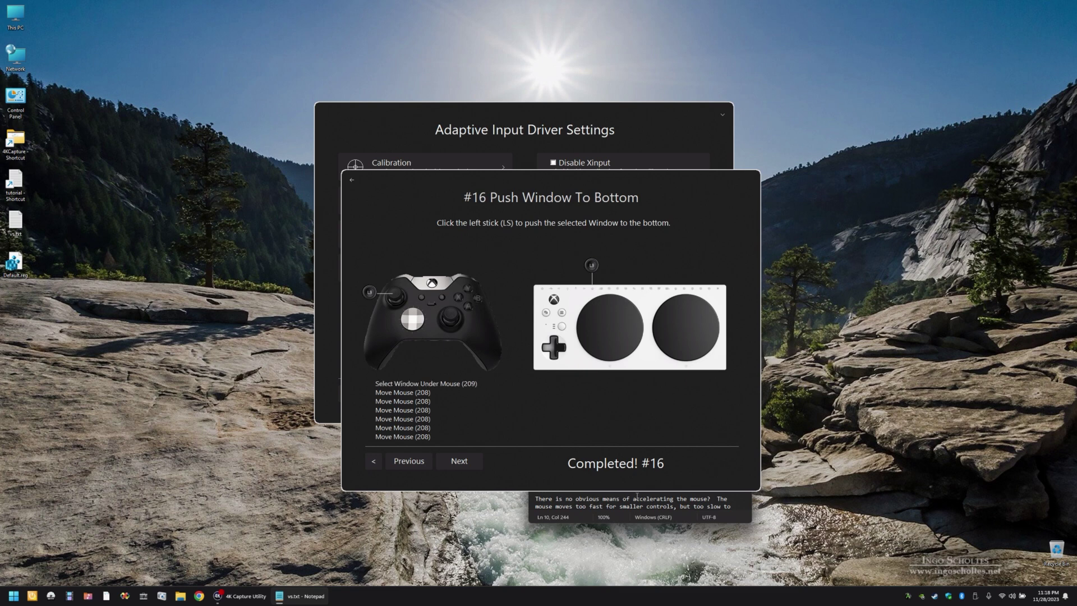
click(474, 464)
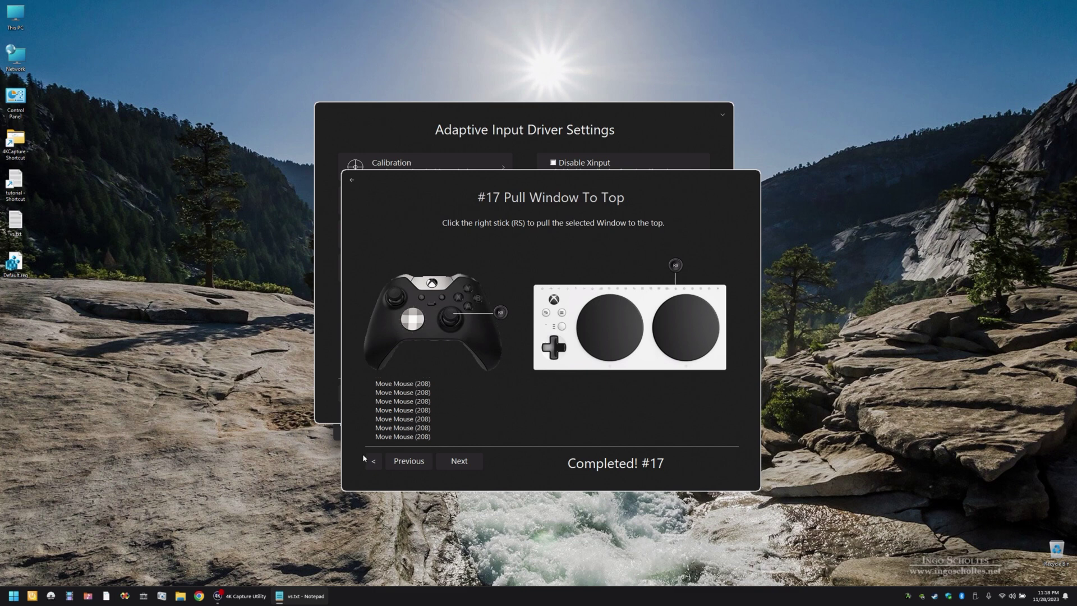
click(459, 461)
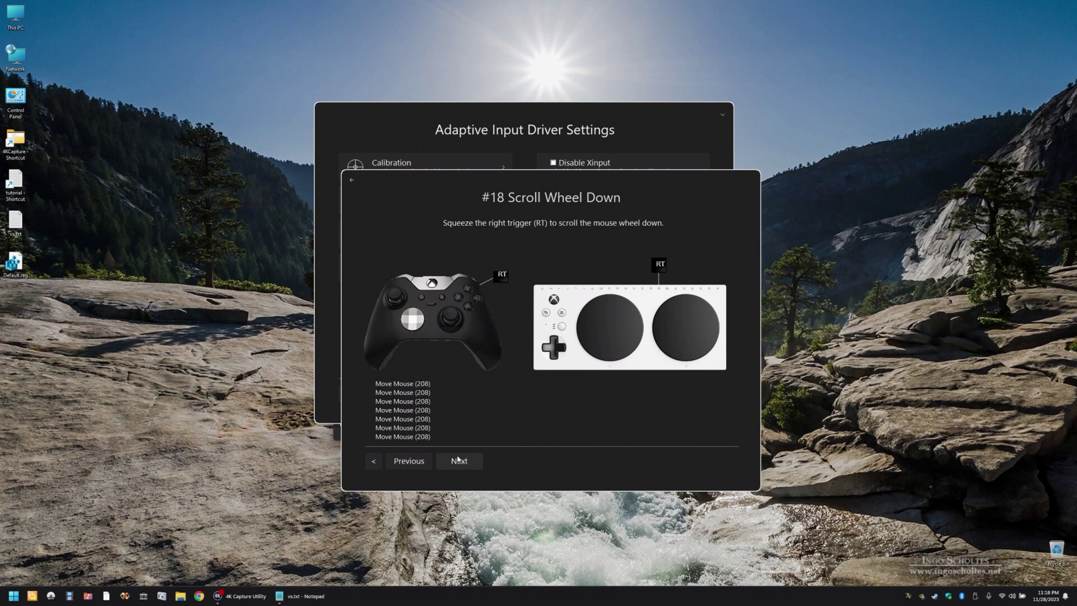
- Complete tutorial lessons 18 and 19 by scrolling the vs.txt text down and back up, and open lesson 20
drag(463, 398, 155, 342)
scroll(481, 299, down, 3)
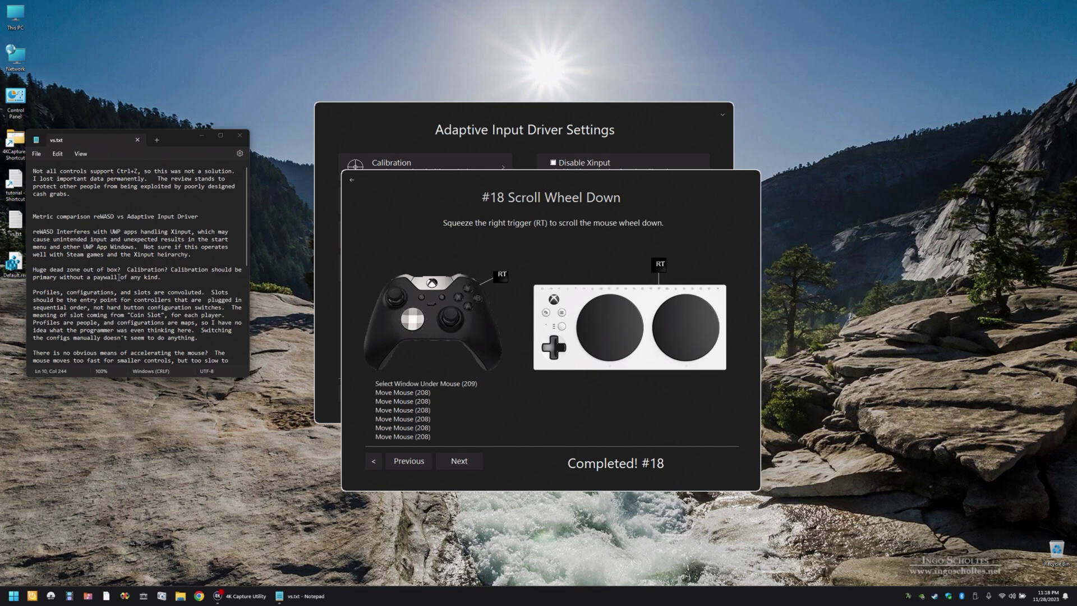
scroll(119, 277, down, 3)
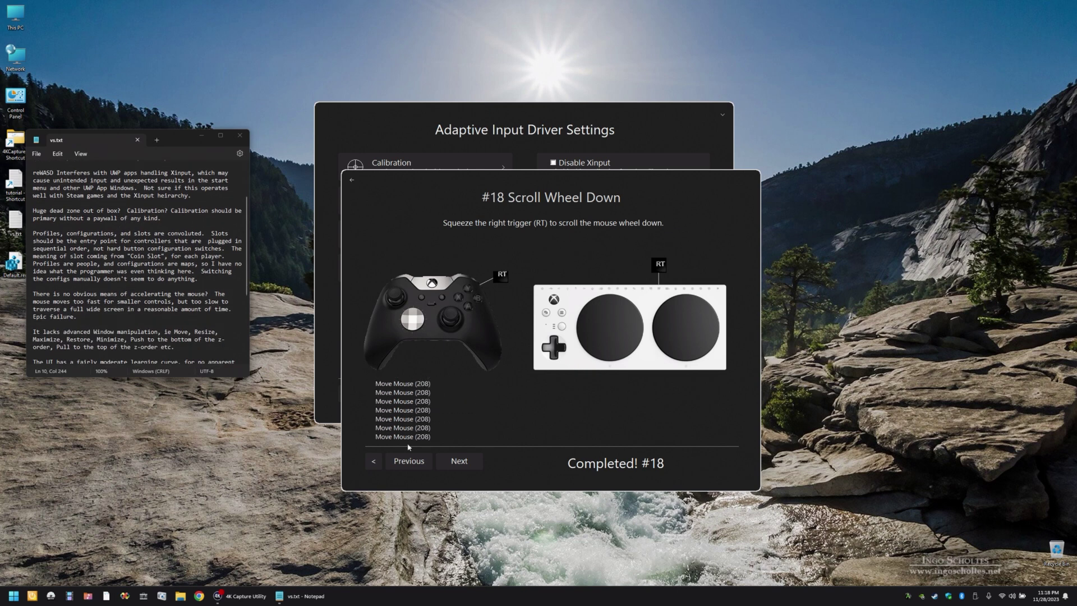
click(454, 468)
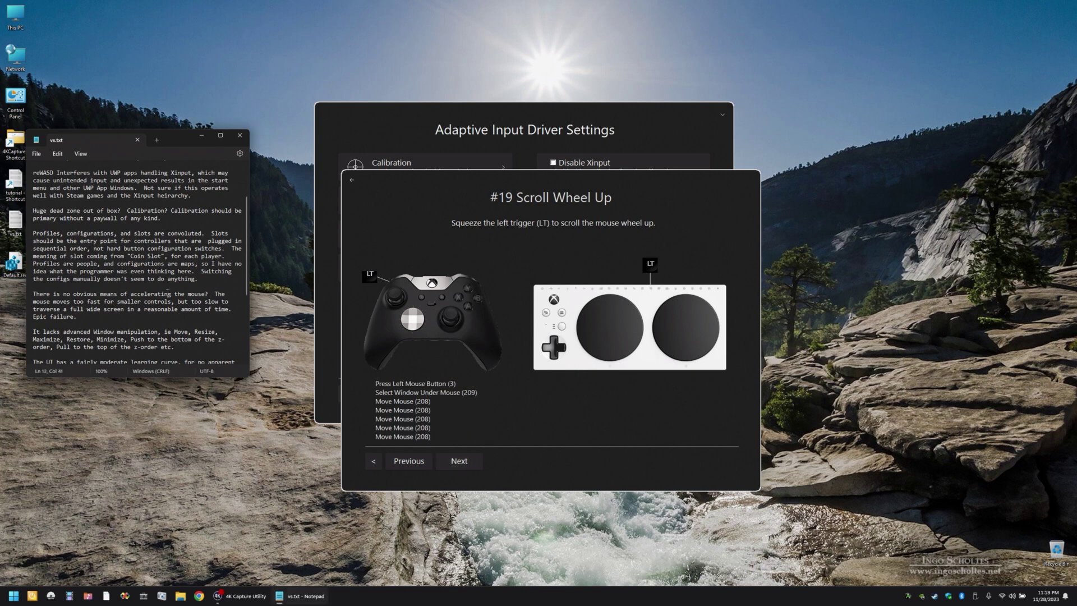
scroll(167, 292, up, 3)
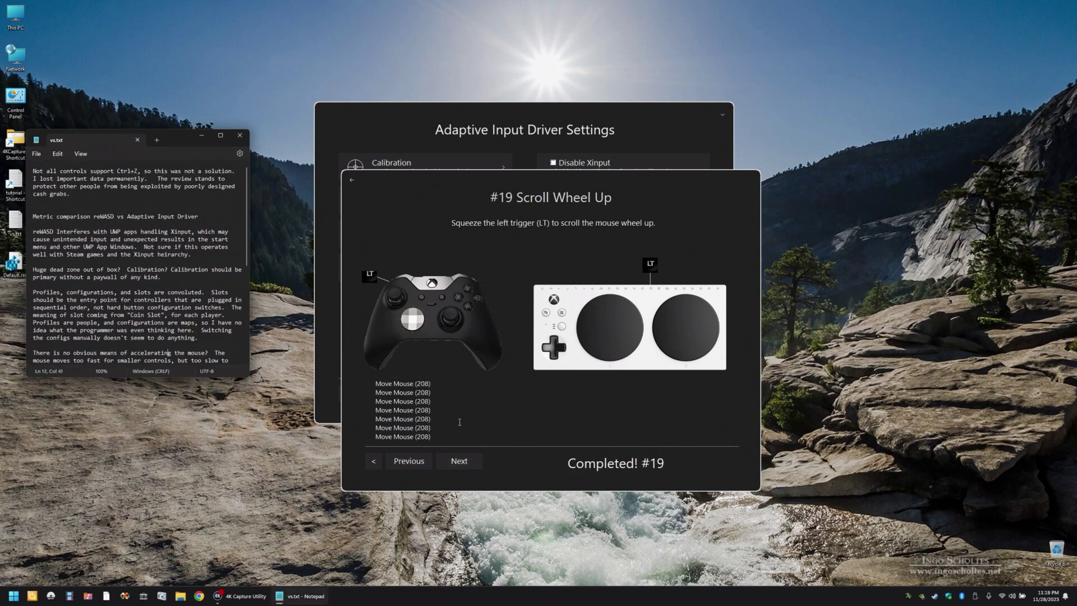
click(451, 459)
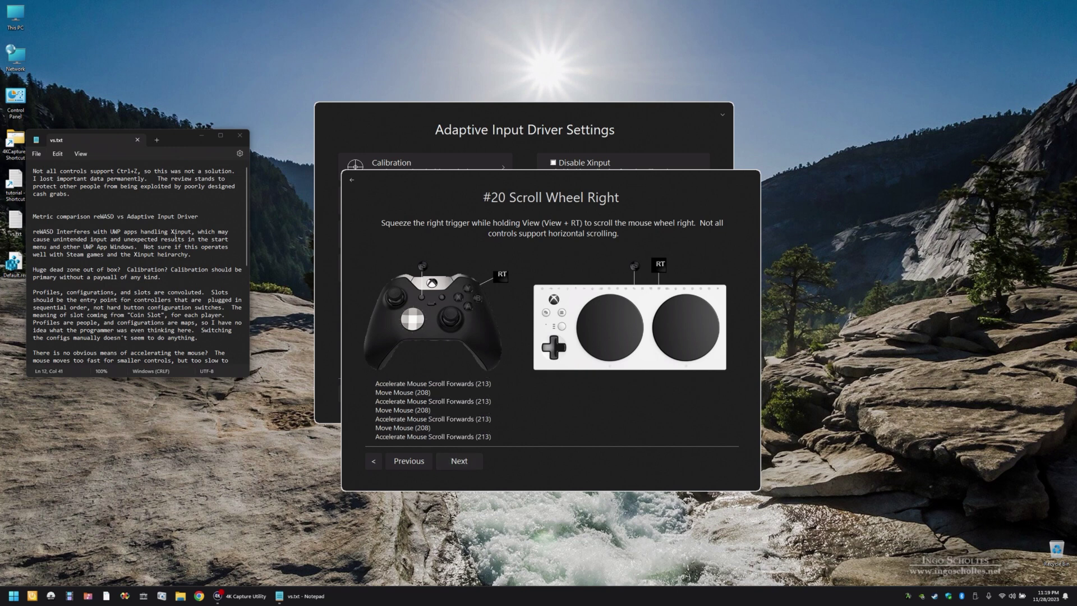
- Turn off word wrap in the vs.txt Notepad window and place the text cursor in its text
click(142, 223)
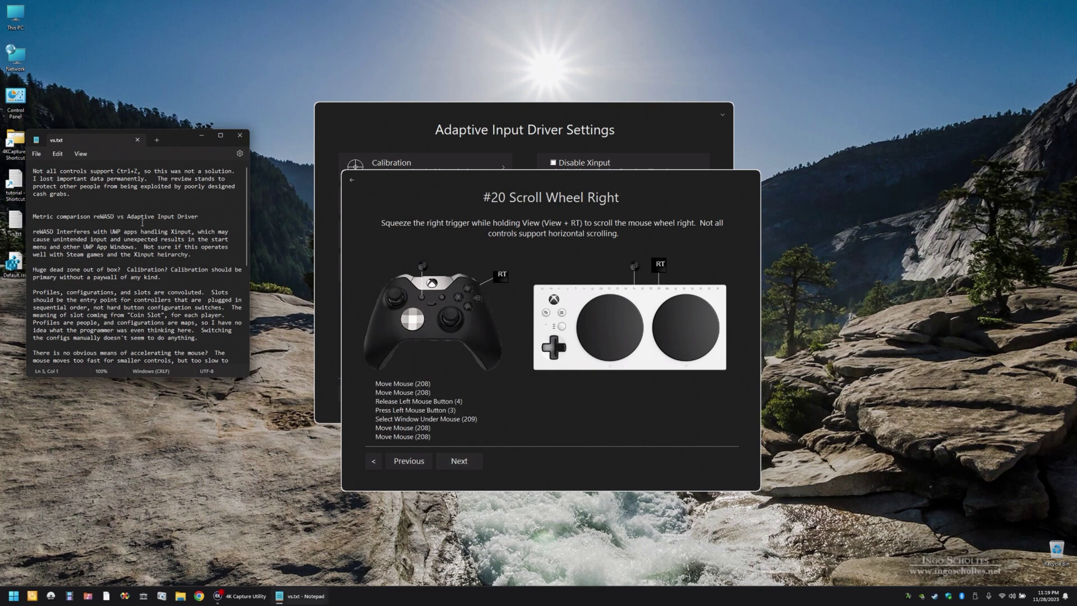
click(80, 153)
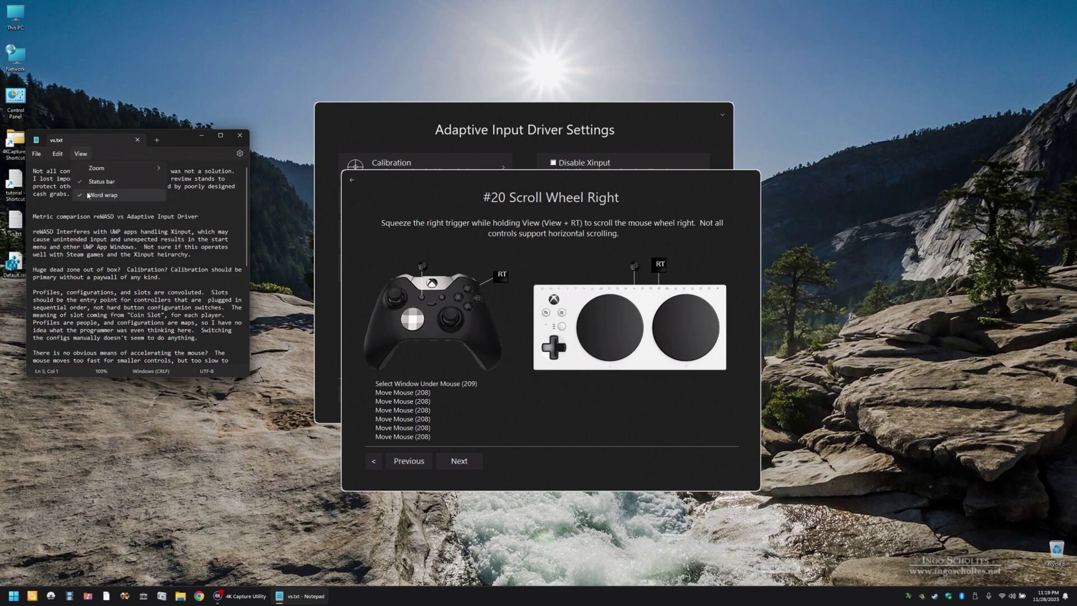
click(87, 192)
click(78, 229)
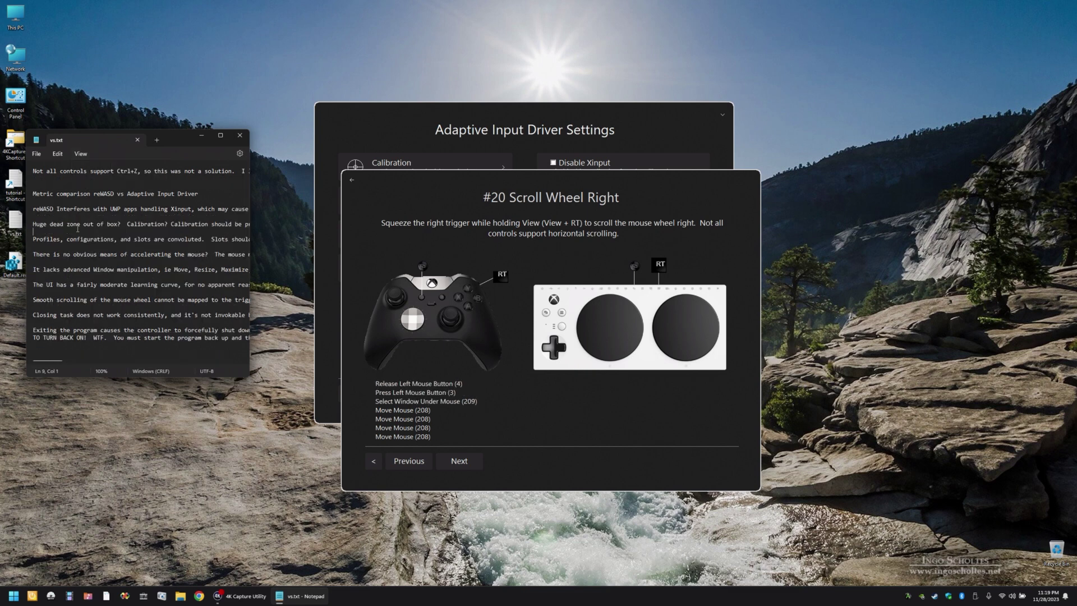
- Complete tutorial lessons 20 and 21 by scrolling the vs.txt text horizontally to its right and back left, and advance to lesson 22
scroll(78, 228, right, 10)
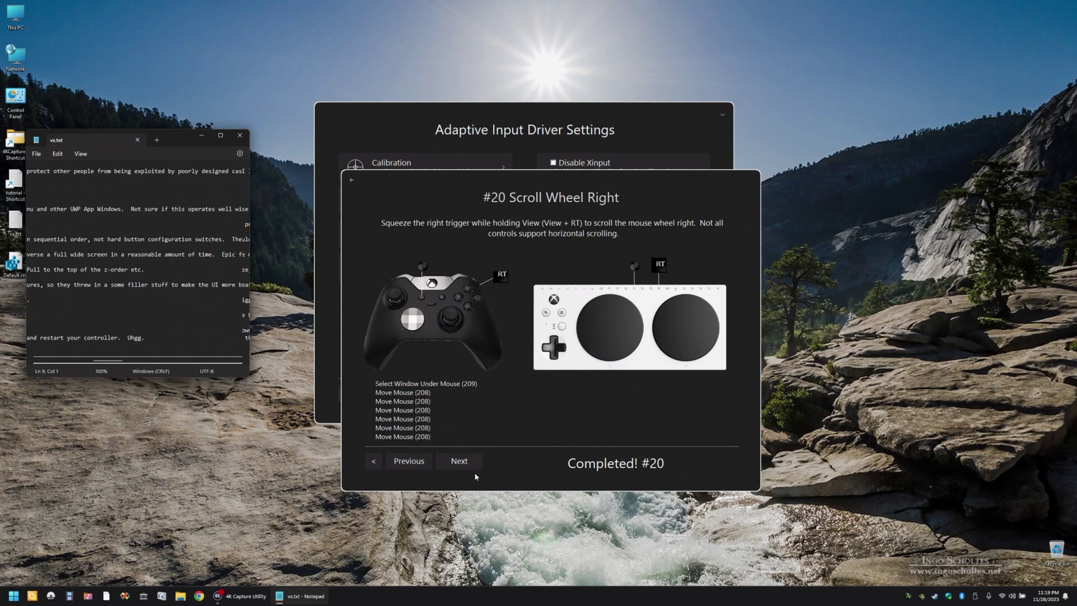
click(458, 461)
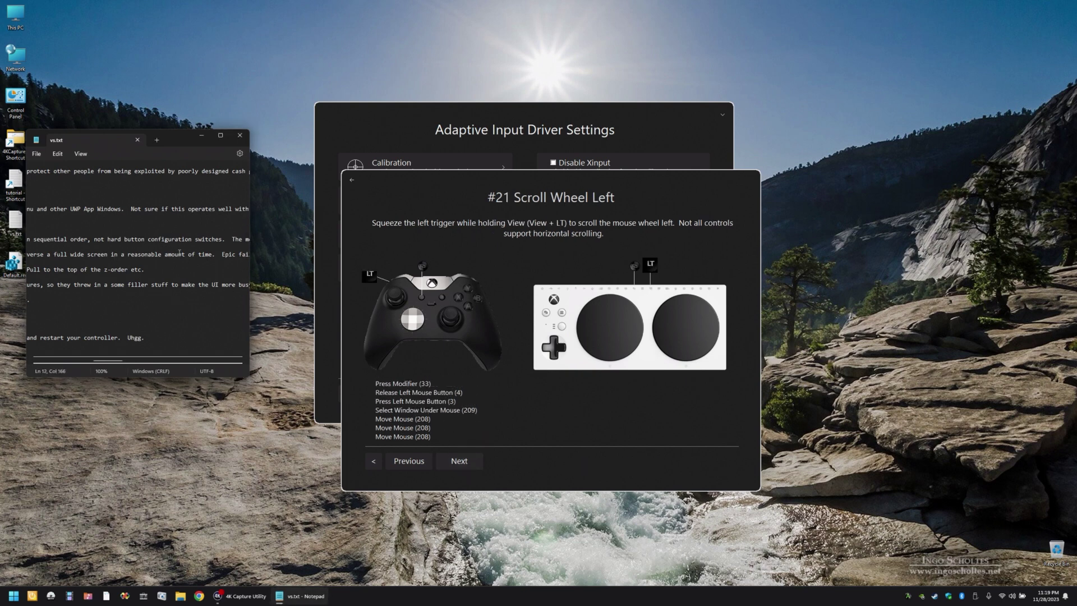
scroll(179, 251, left, 10)
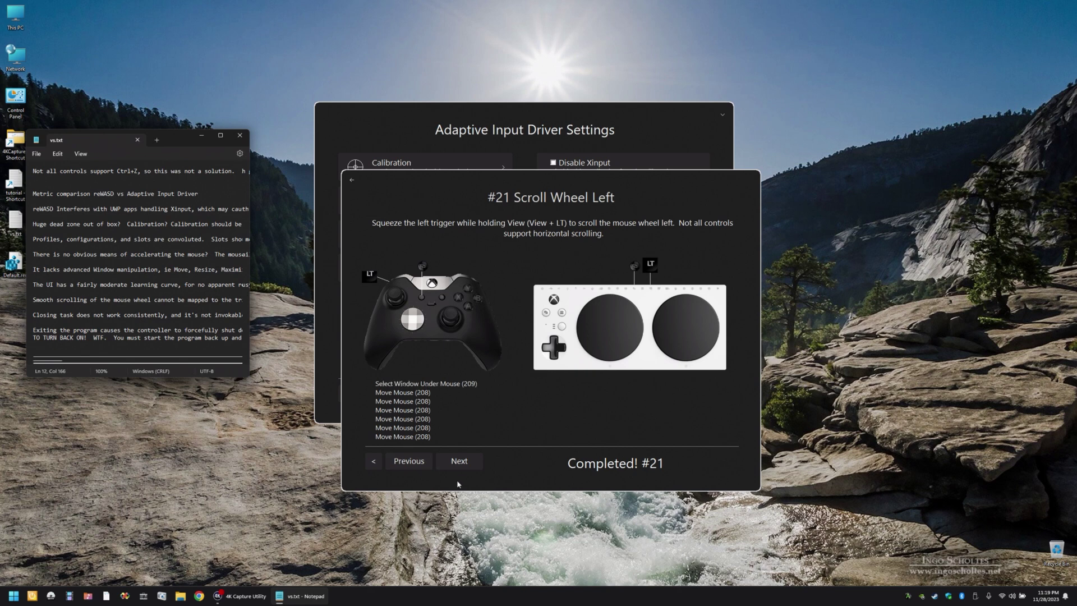
click(462, 464)
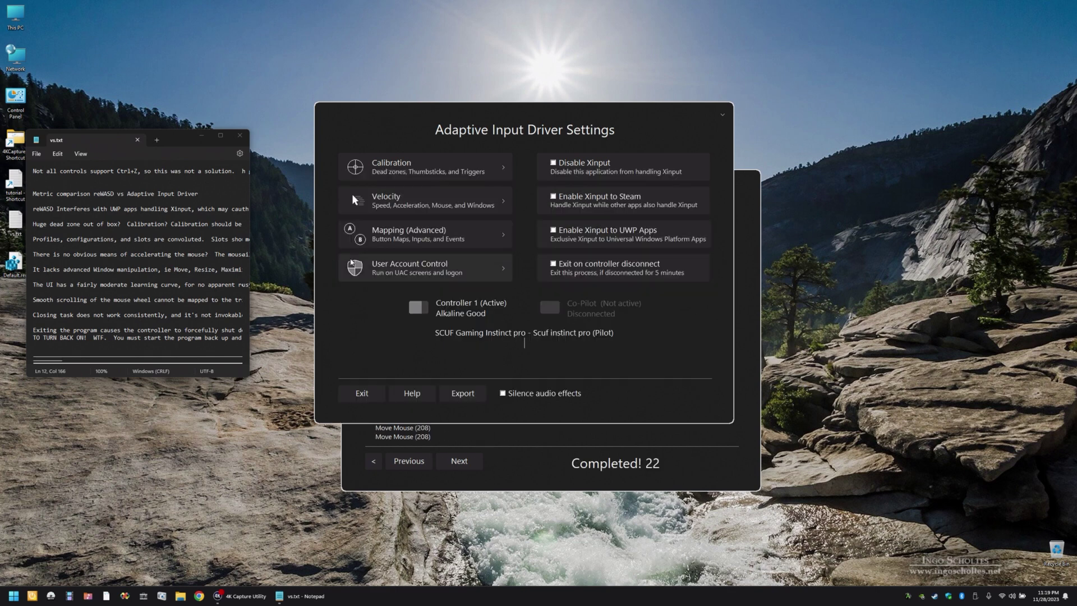
- Work through tutorial lessons 22 to 24, including switching the map configuration, and open lesson 25
click(466, 463)
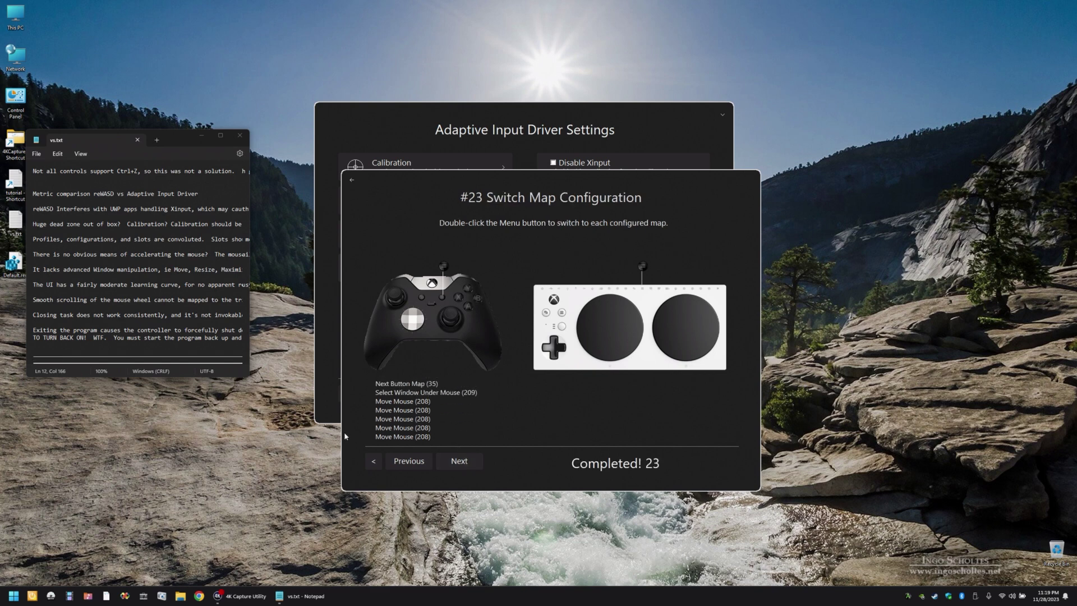
click(452, 461)
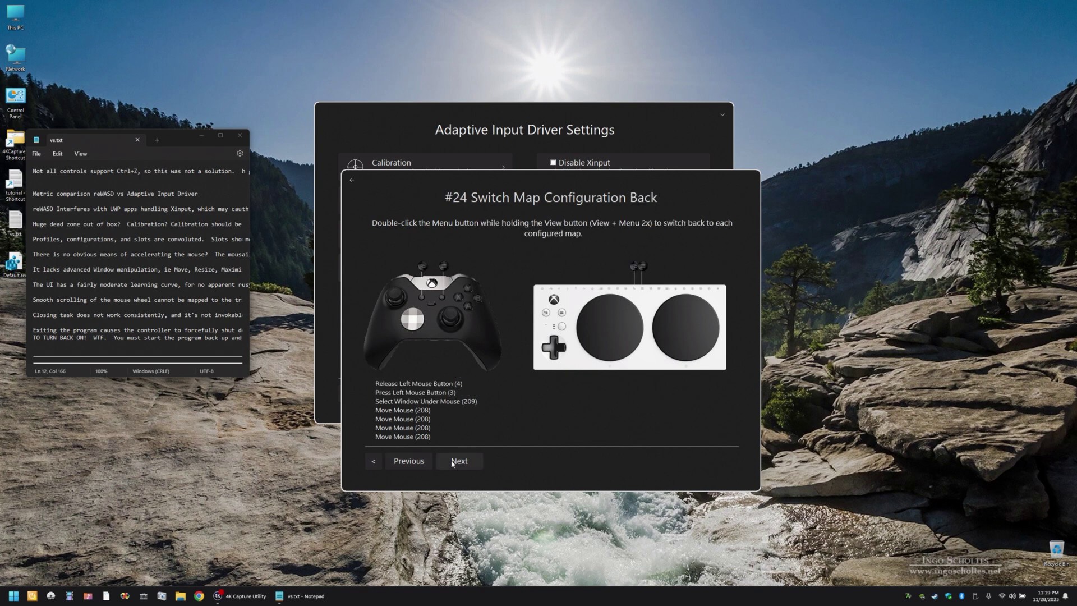
click(452, 461)
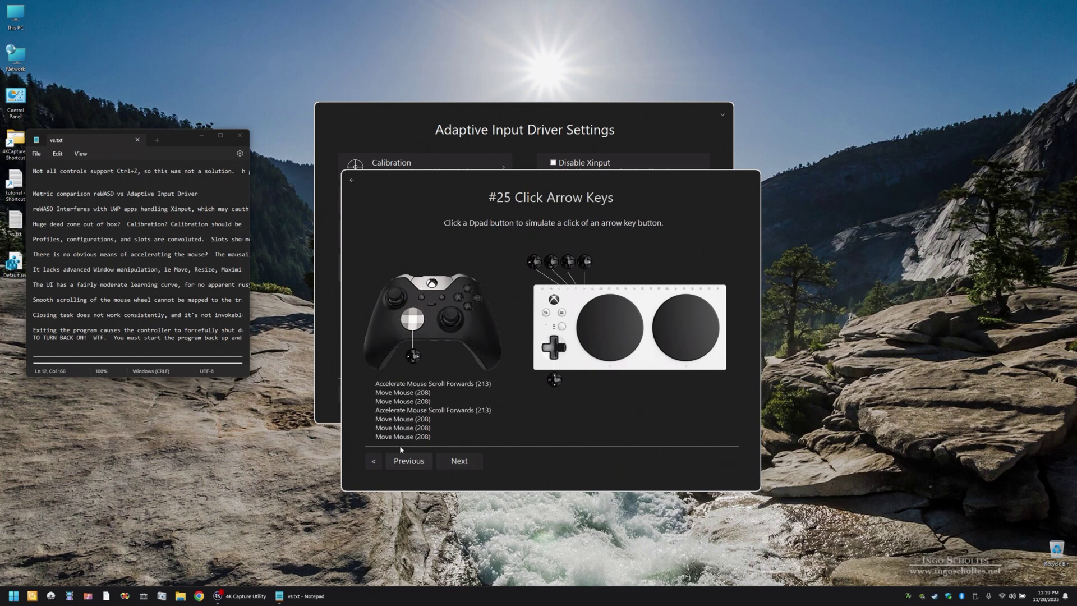
- Complete tutorial lesson 25 by moving the text cursor through vs.txt, and close the finished tutorial
click(77, 225)
key(Down)
key(Down)
key(Right)
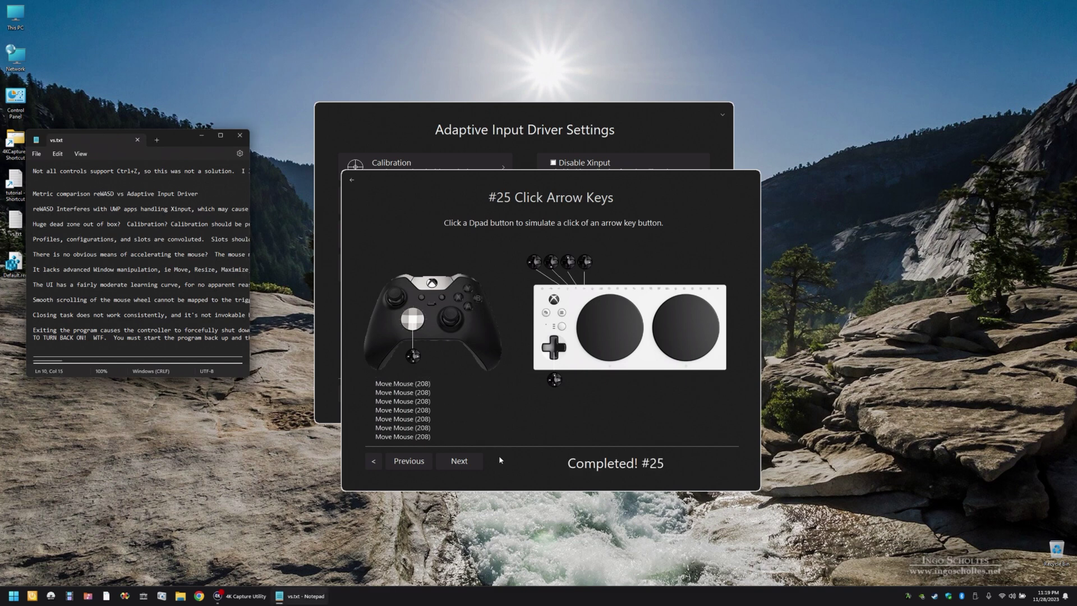
click(458, 464)
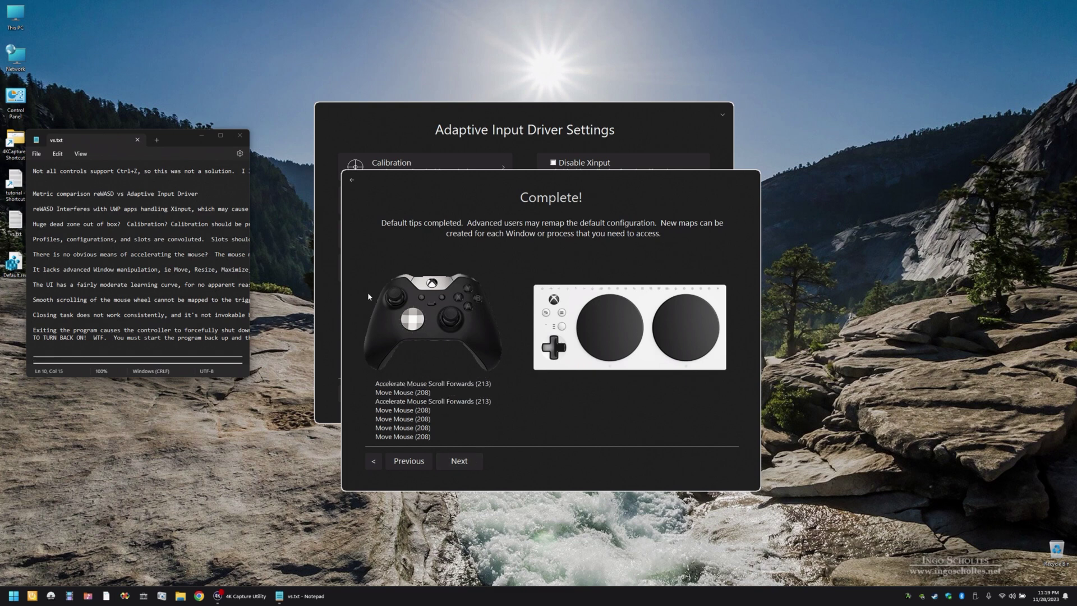
scroll(572, 222, up, 3)
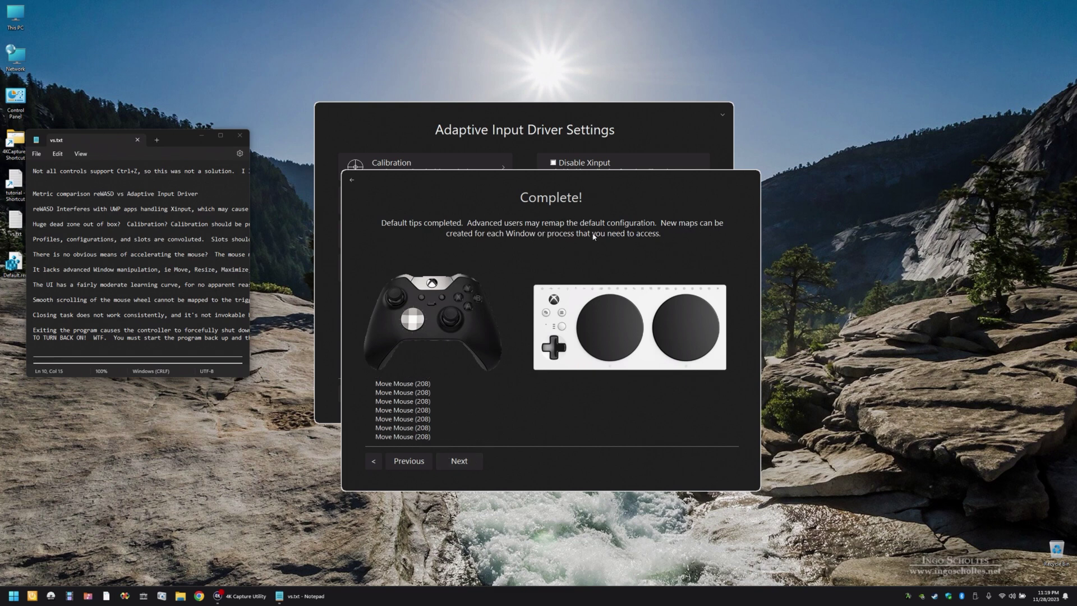
scroll(517, 365, up, 3)
click(351, 182)
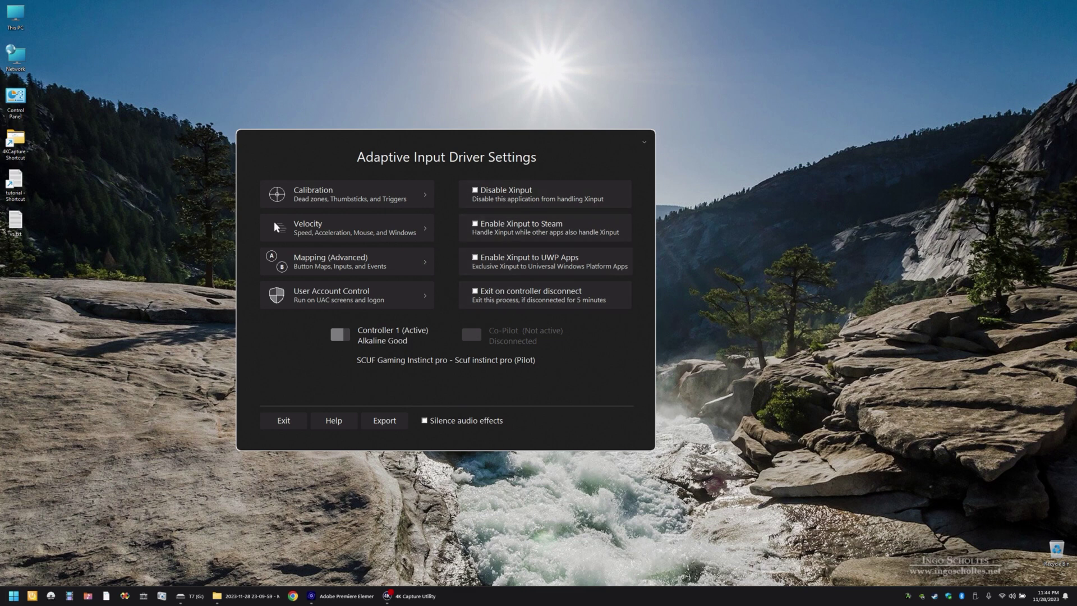
- Enable Xinput to UWP Apps and navigate the Start menu's pinned apps to Media Player with the controller
key(super)
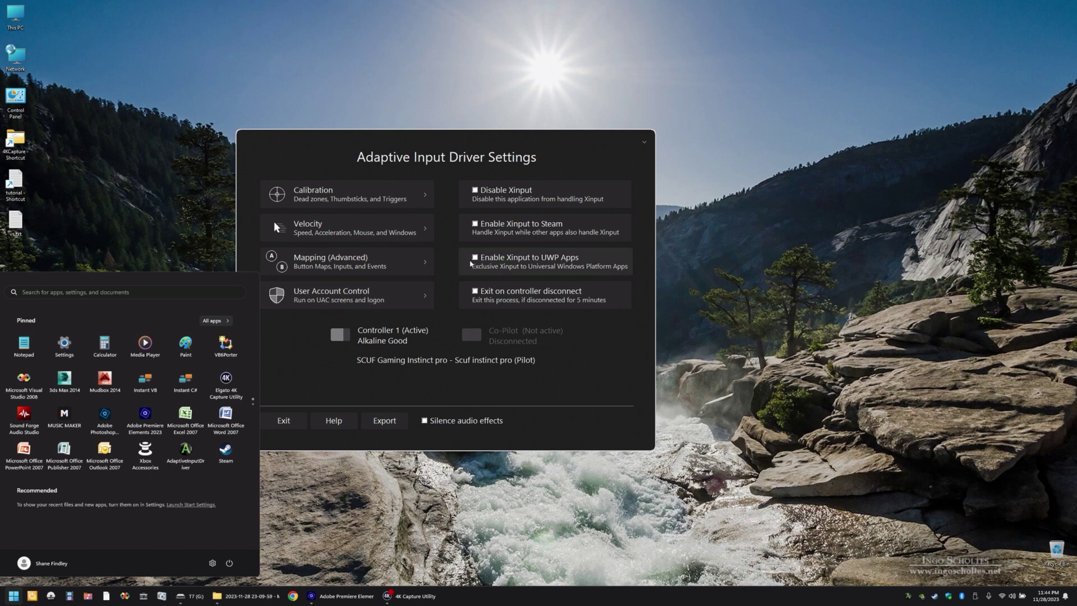
click(475, 258)
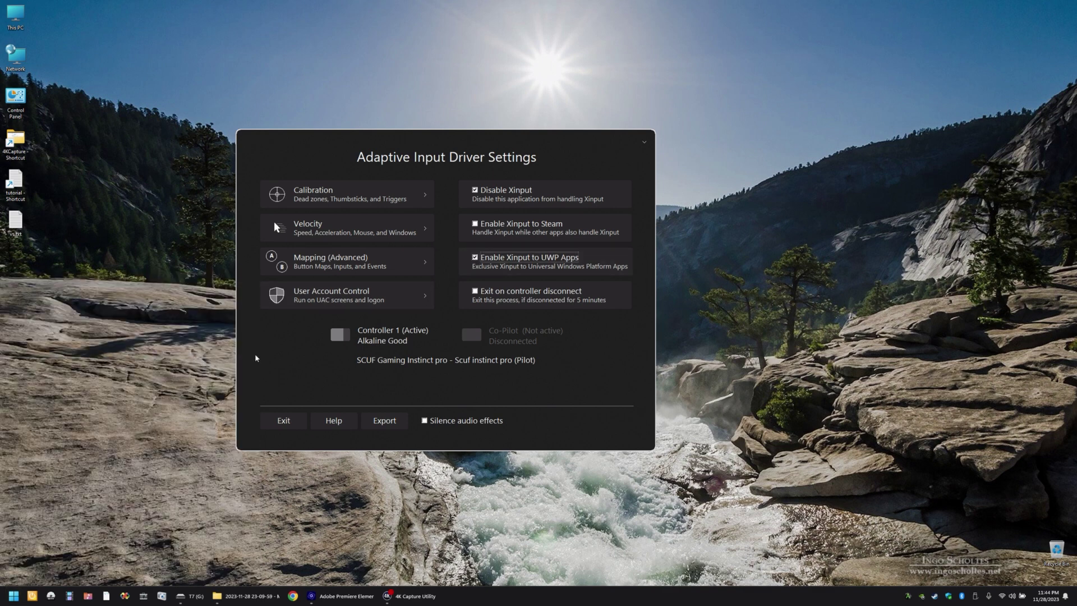
click(12, 596)
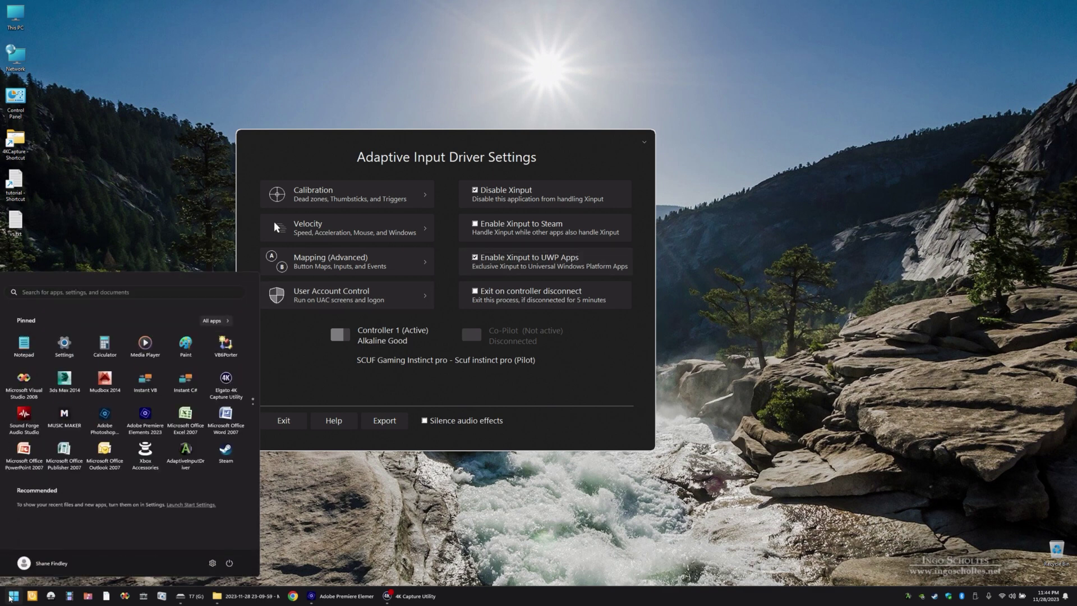
key(Down)
key(Down)
key(Up)
key(Up)
key(Up)
key(Up)
key(Right)
key(Right)
key(Up)
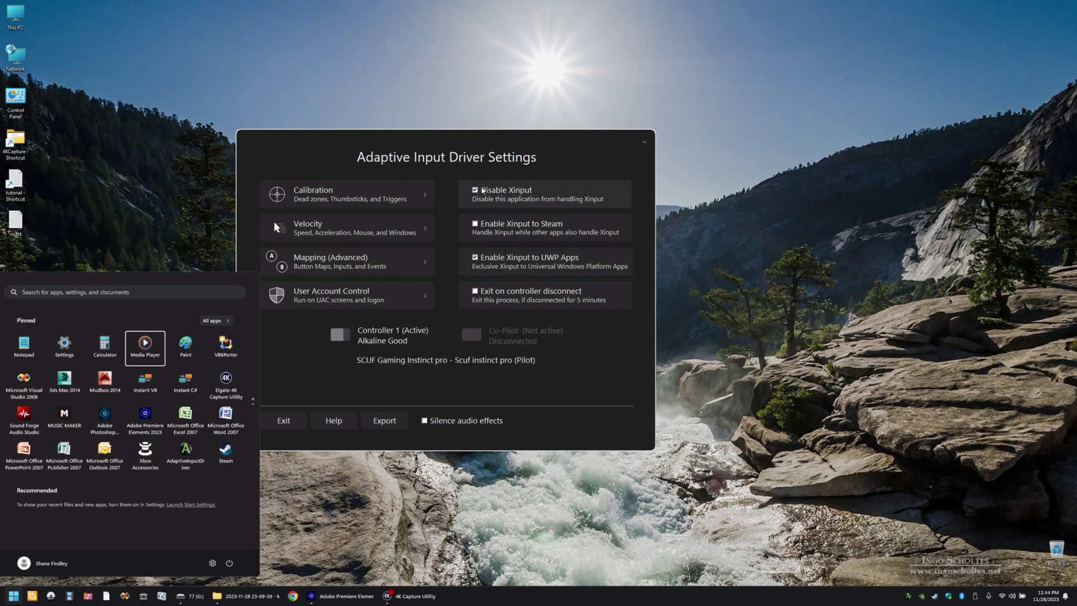
- Turn off Disable Xinput, open the Start menu, and enable Xinput to Steam
click(483, 191)
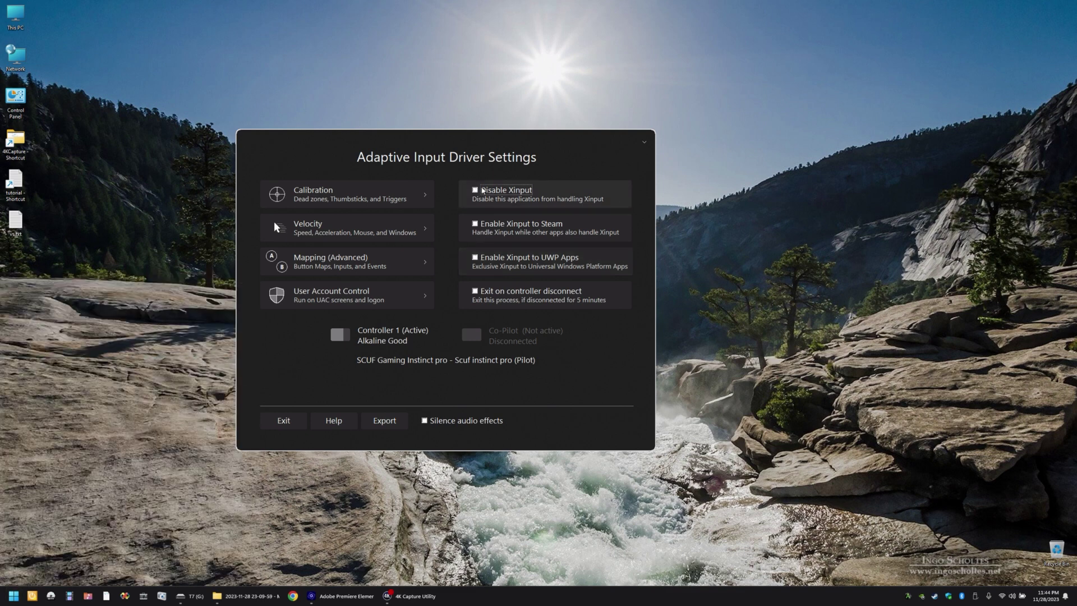
key(super)
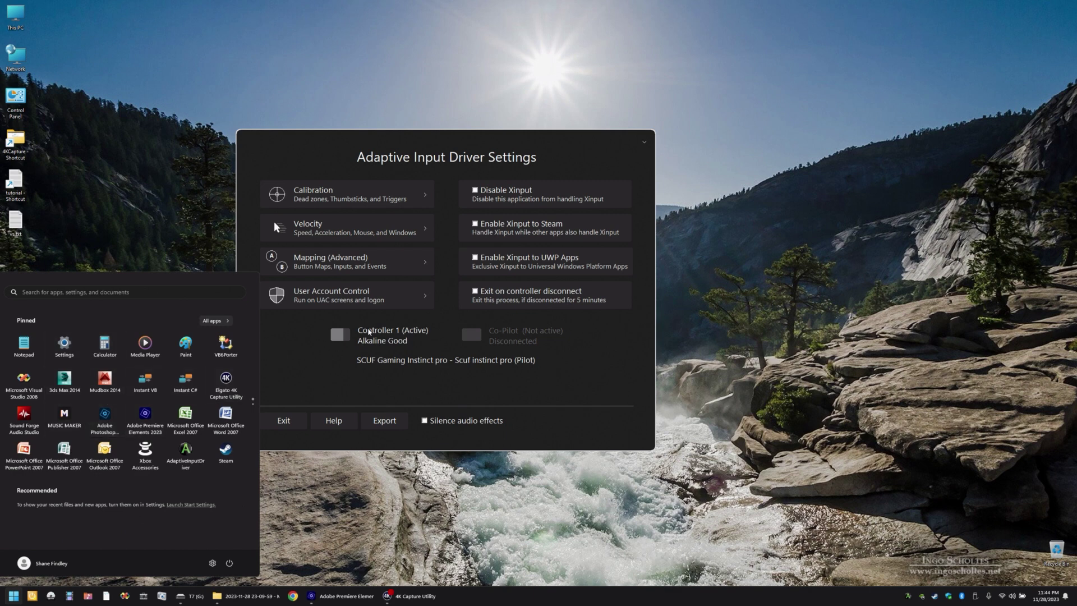
click(495, 226)
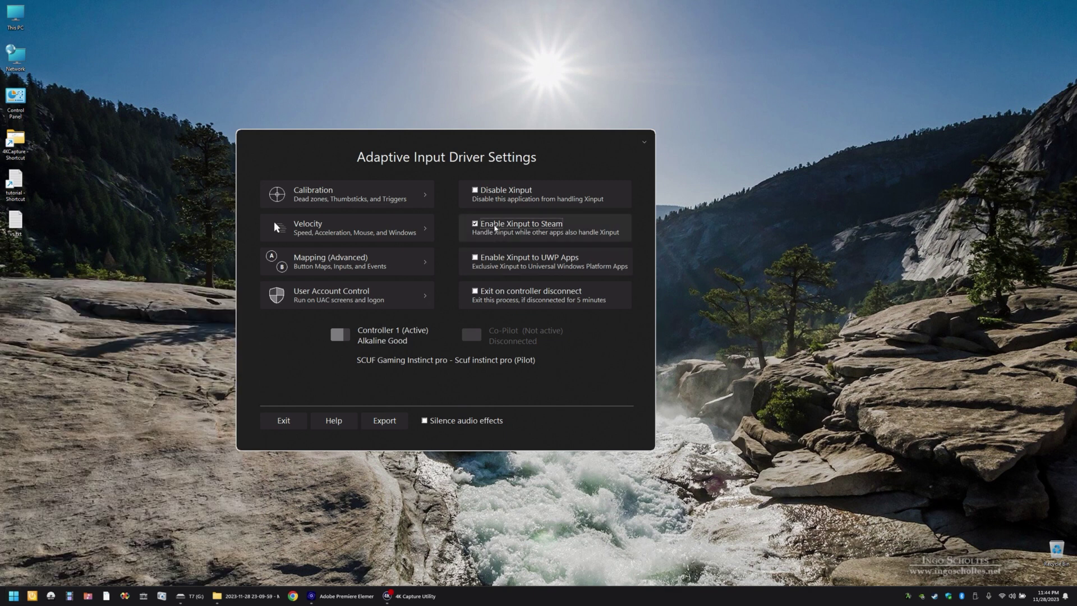